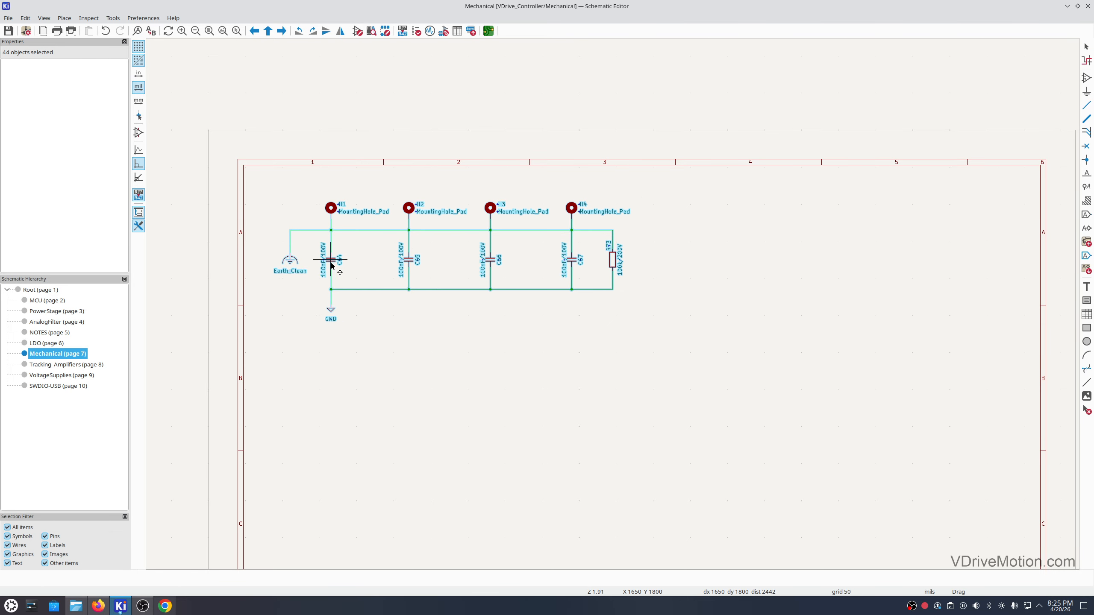
- Finish moving the mounting-hole circuit on the Mechanical sheet and draw a rectangle of about 5250 by 2450 mils around it
left_click(337, 268)
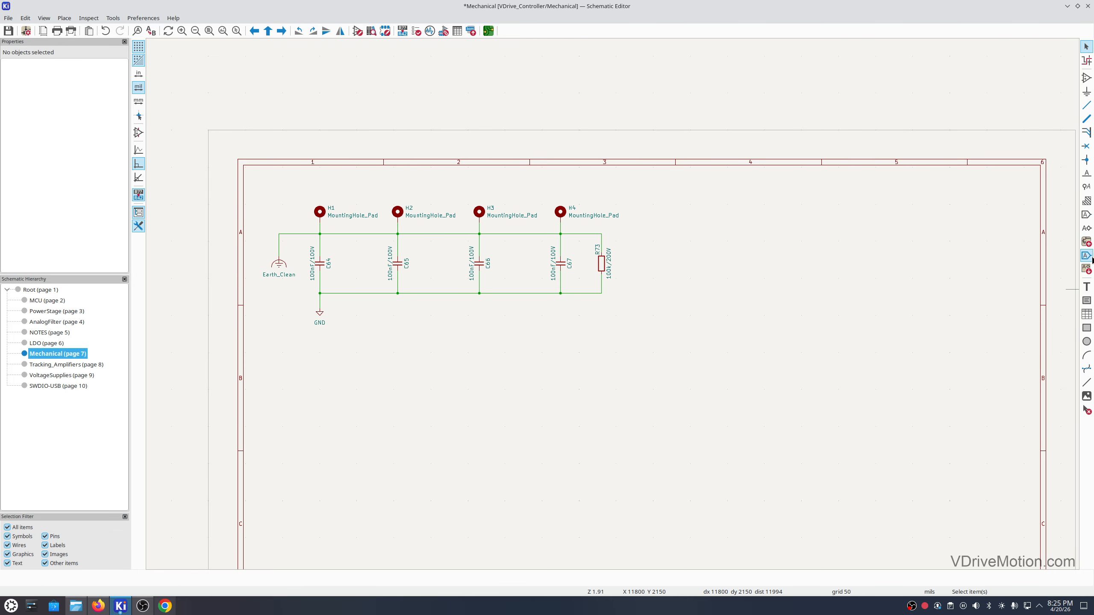
left_click(1089, 330)
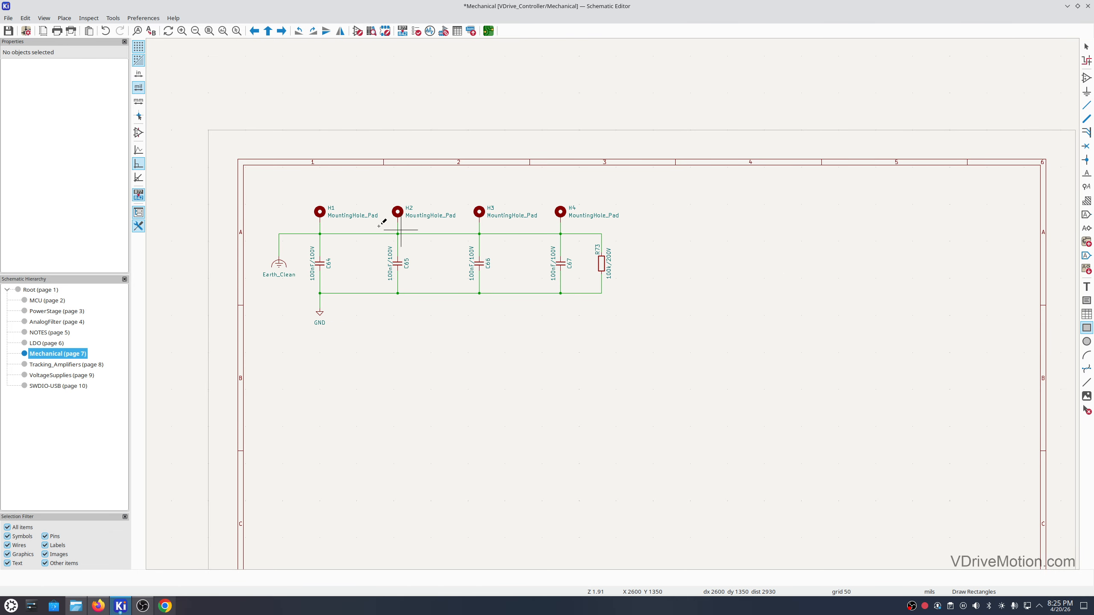
left_click(253, 174)
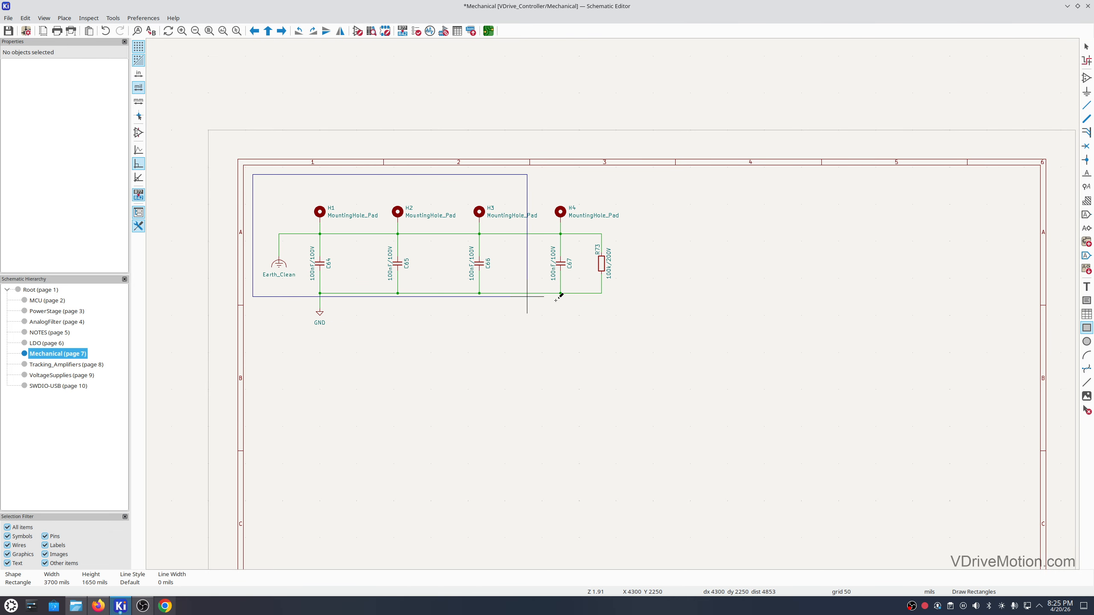
left_click(641, 356)
key("Escape")
- Change the border style of the rectangle around the mounting-hole circuit to dashed
double_click(627, 356)
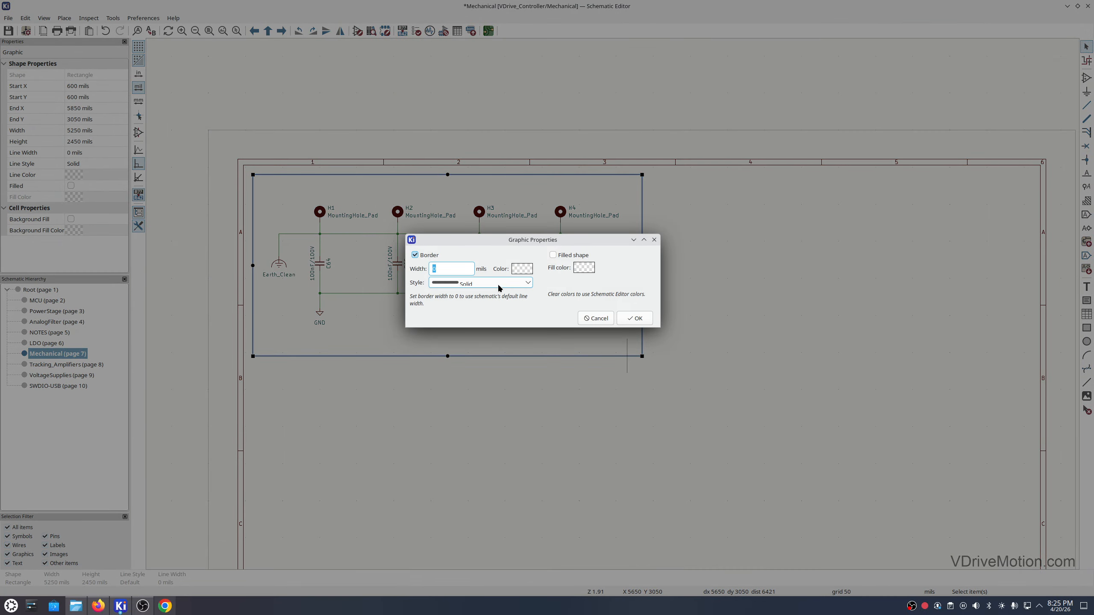
left_click(488, 283)
left_click(487, 296)
left_click(635, 318)
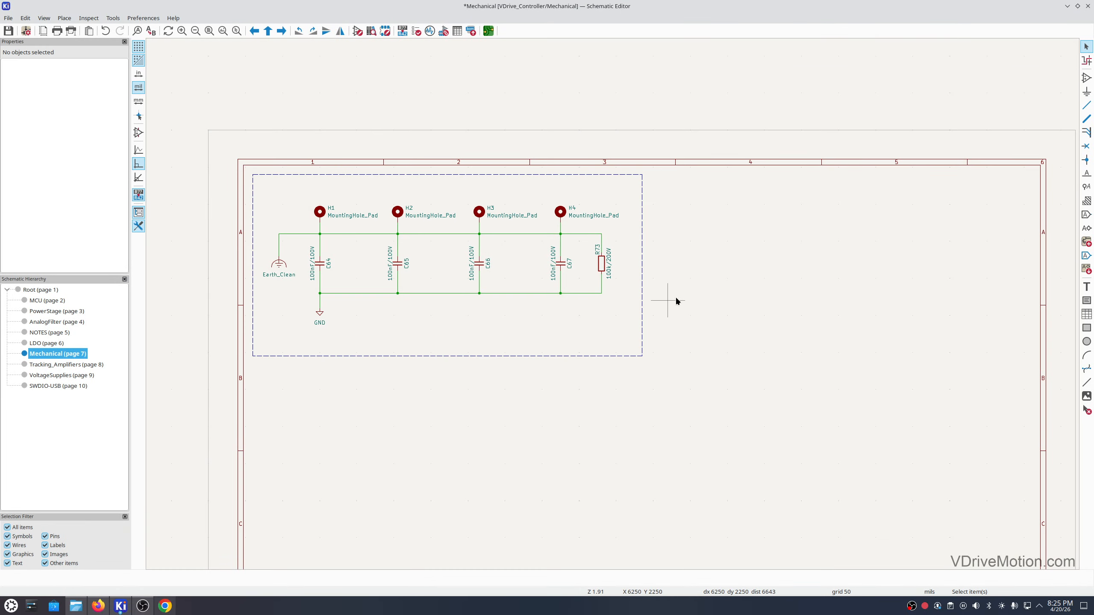
- On the SWDIO-USB sheet, select both circuits and move them together slightly up and to the right
left_click(61, 376)
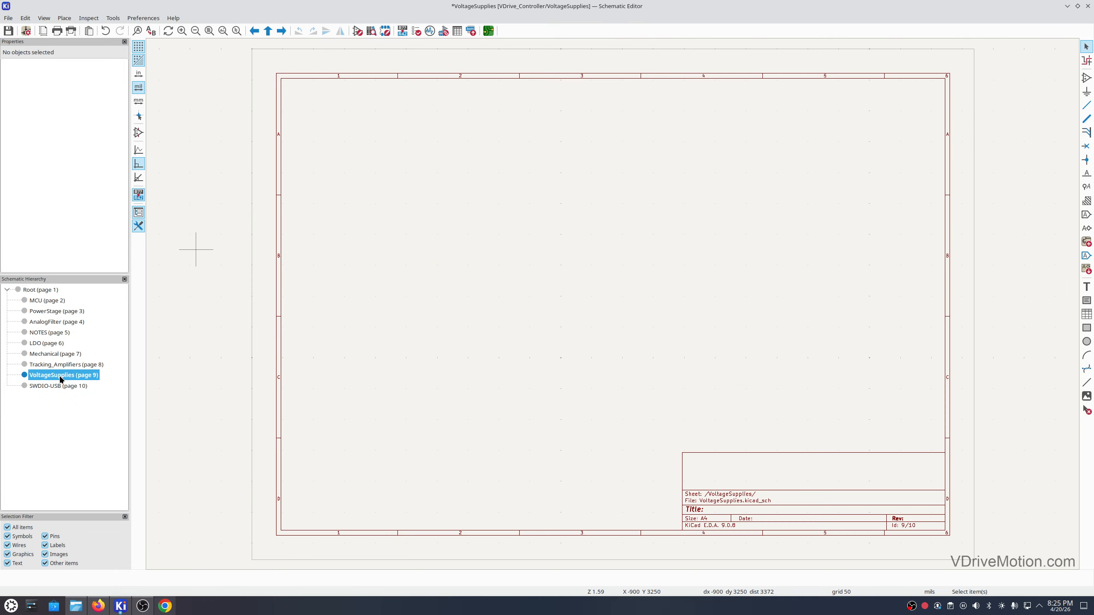
left_click(60, 387)
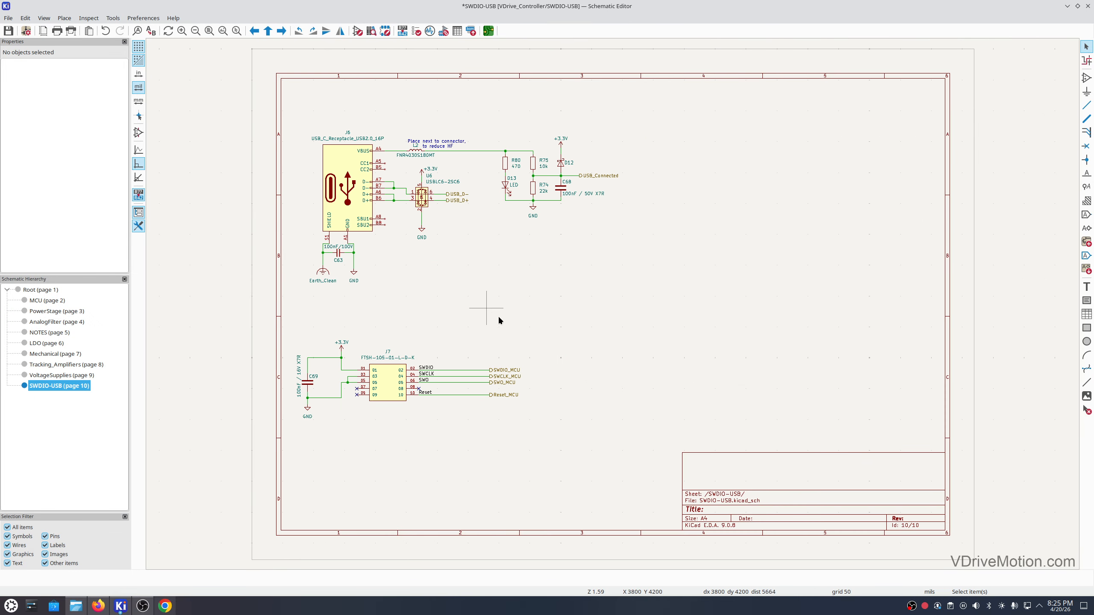
left_click_drag(671, 466, 232, 94)
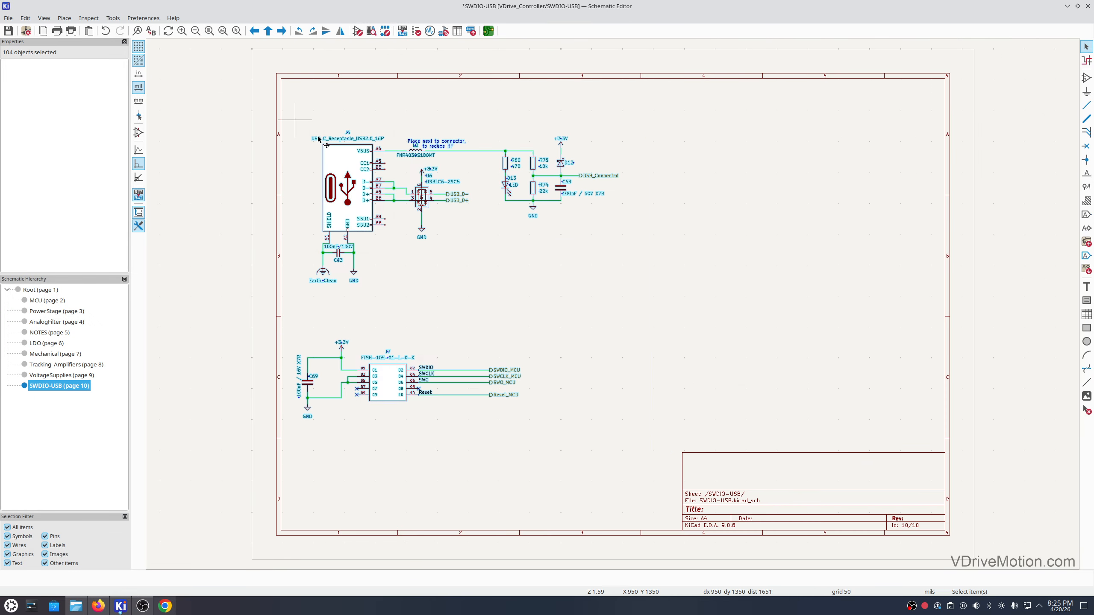
left_click_drag(349, 192, 365, 163)
left_click(649, 277)
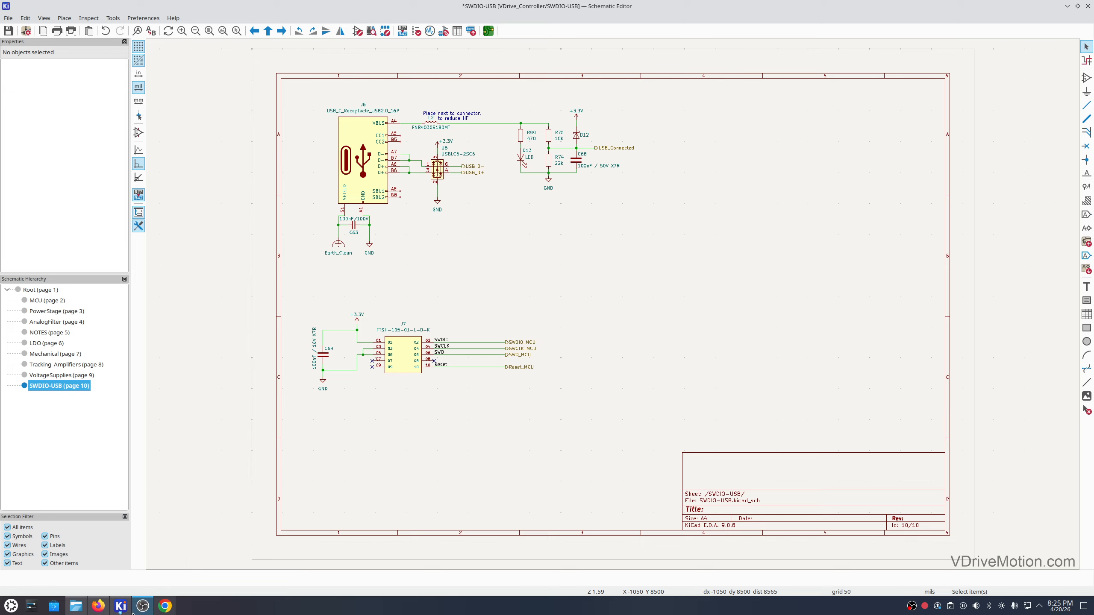
- Switch to the PCB Editor and measure the board's height along its left edge
mouse_move(121, 608)
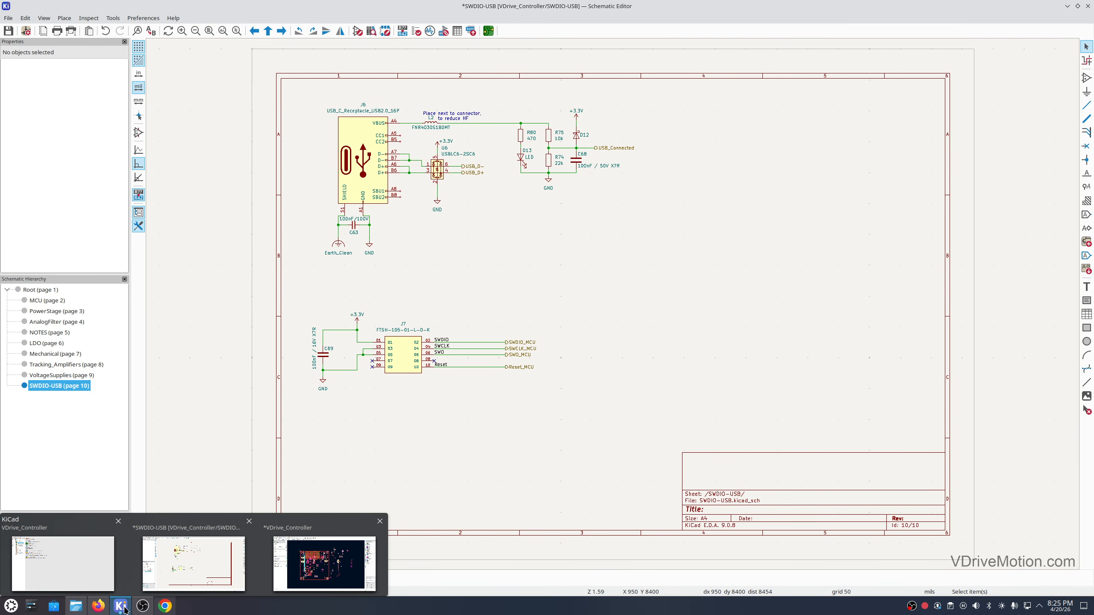
left_click(325, 564)
middle_click_drag(540, 404, 514, 352)
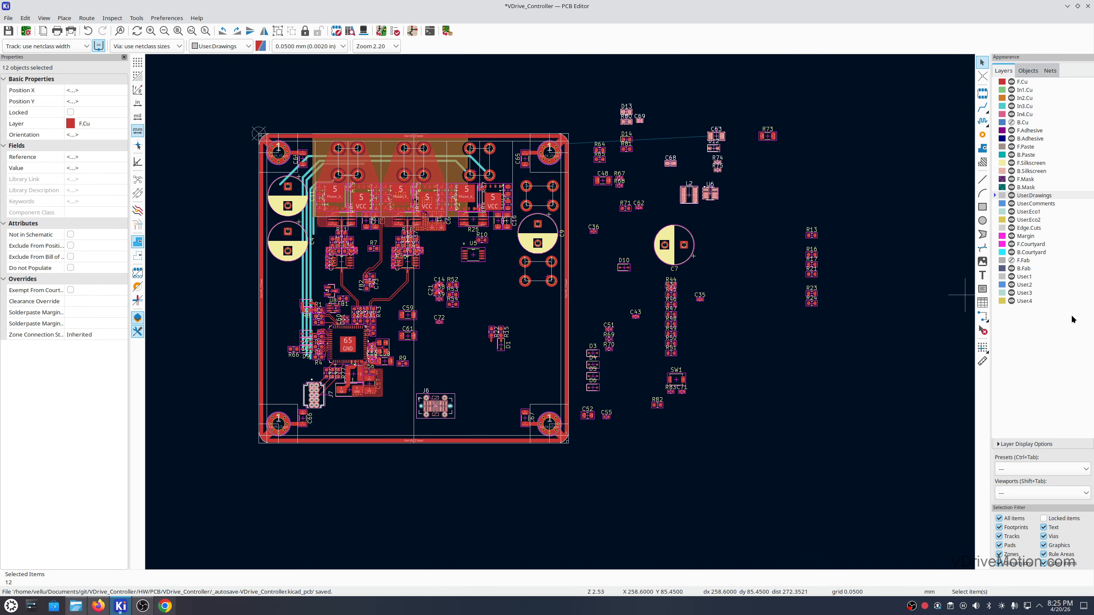
left_click(983, 361)
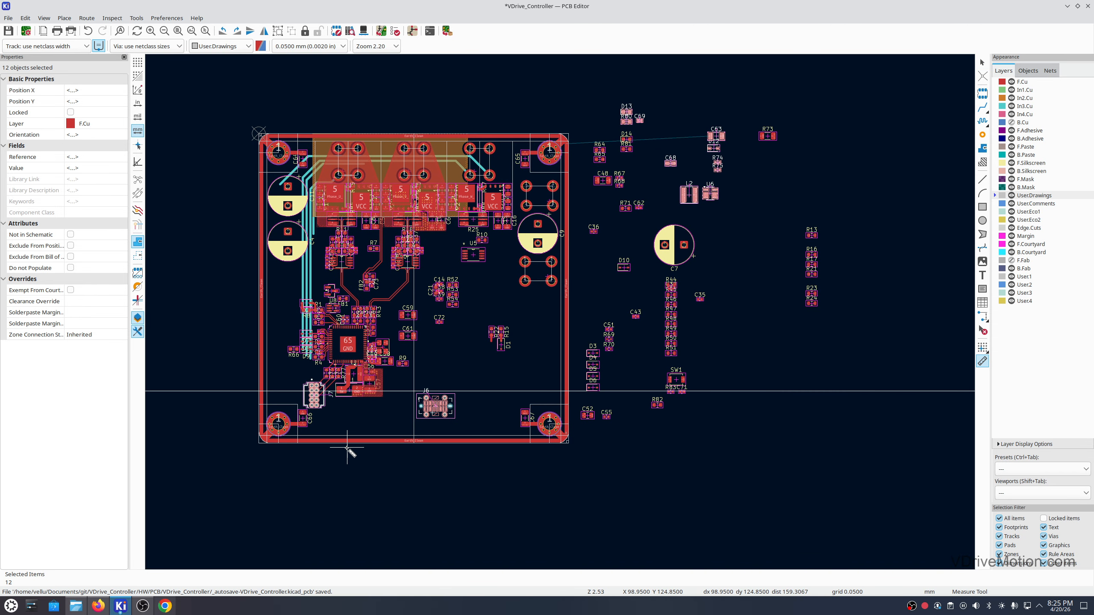
left_click(259, 443)
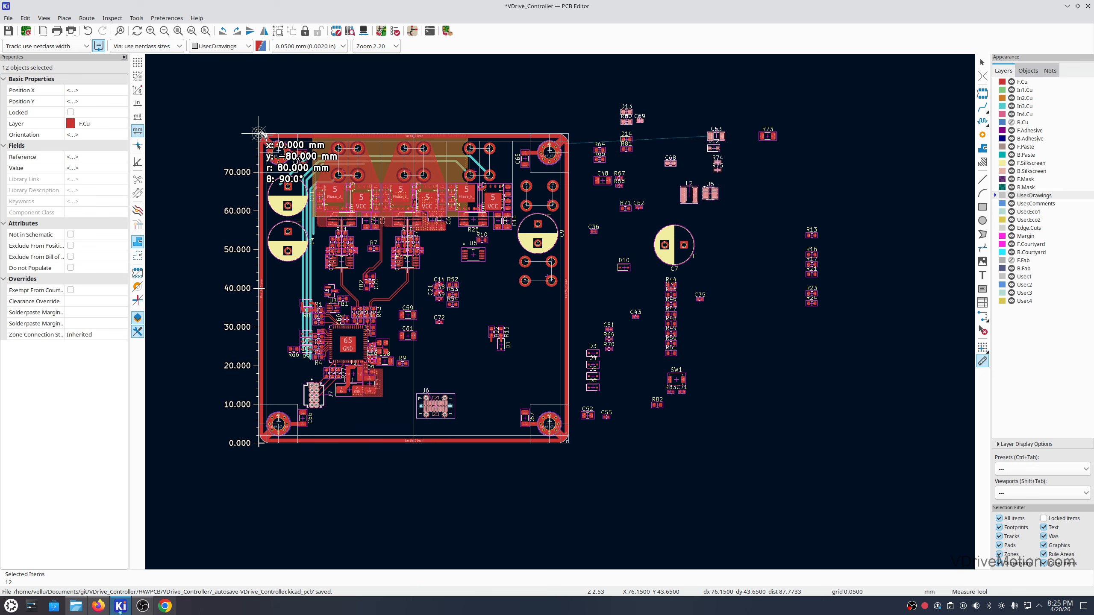
key("Escape")
- View the board in the 3D Viewer, then close the viewer
middle_click_drag(482, 220, 440, 308)
middle_click_drag(548, 321, 602, 272)
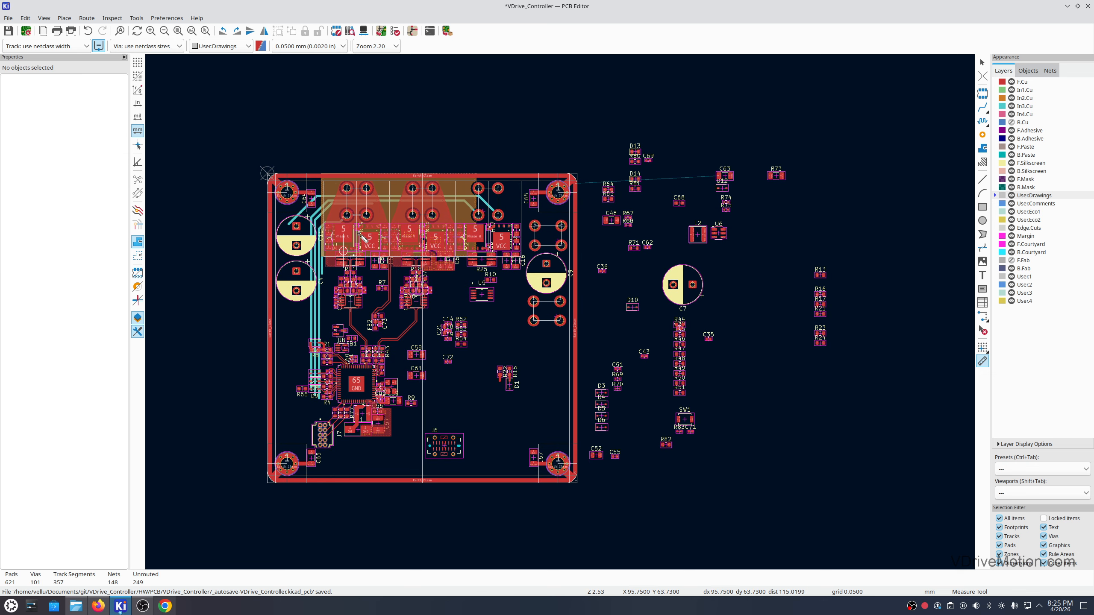
middle_click_drag(479, 215, 472, 259)
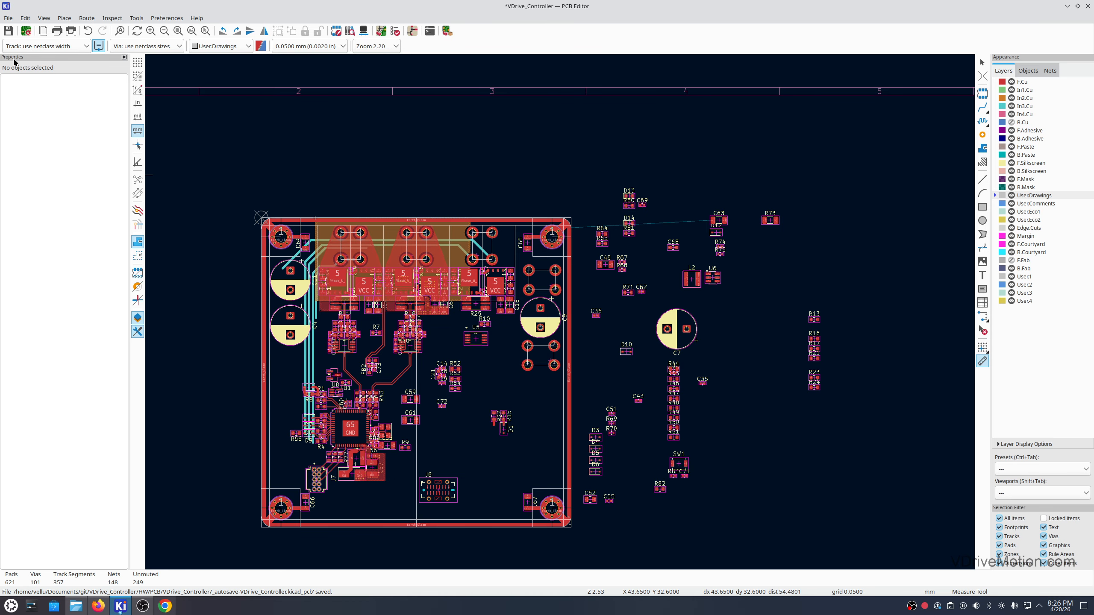
left_click(45, 18)
left_click(64, 55)
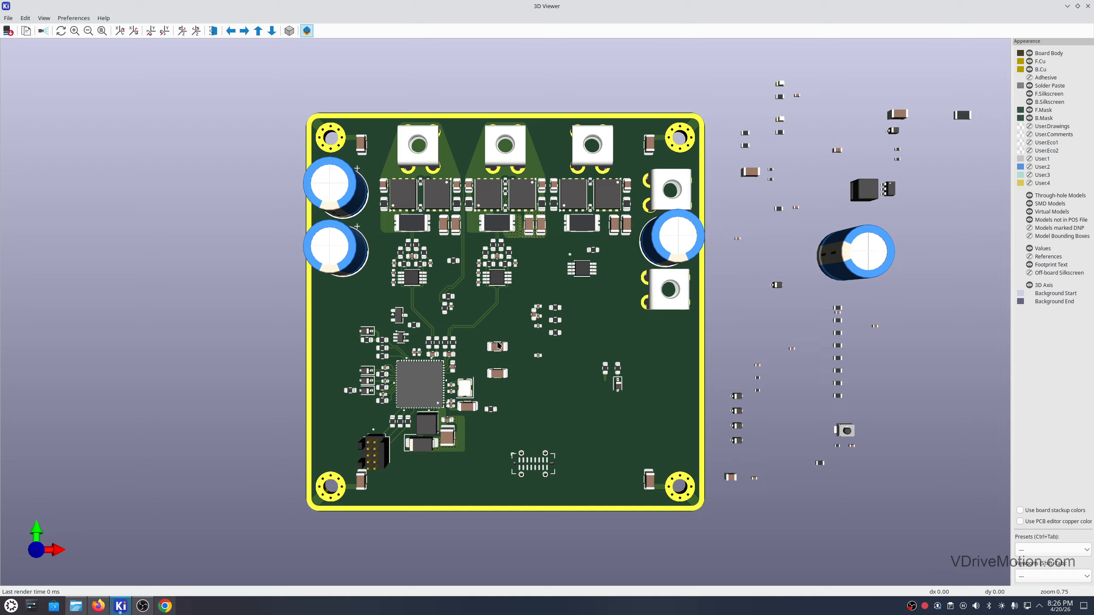
left_click(1088, 6)
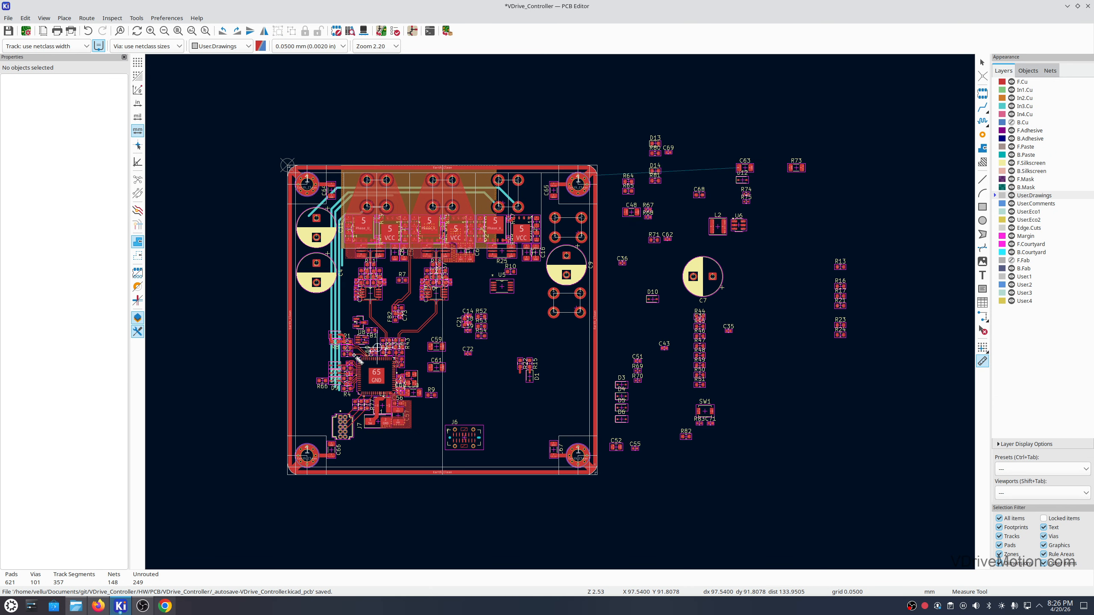
- Examine the power-stage layout and check the dimensions of the outline rectangles around the Phase U and Phase V sections
scroll(388, 268, "up", 1)
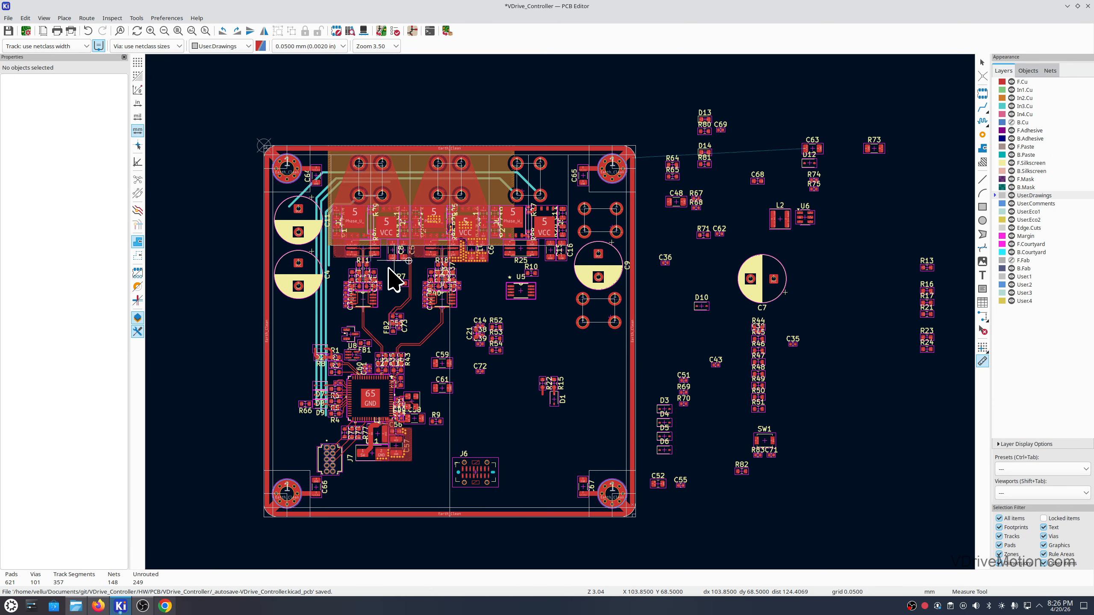
scroll(470, 179, "up", 1)
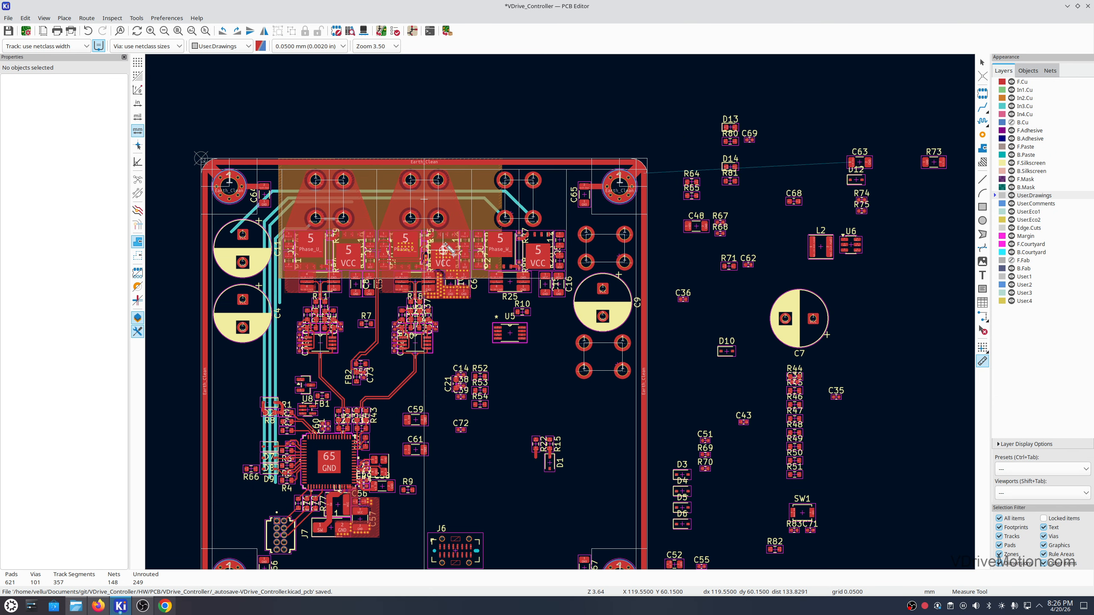
scroll(421, 216, "up", 1)
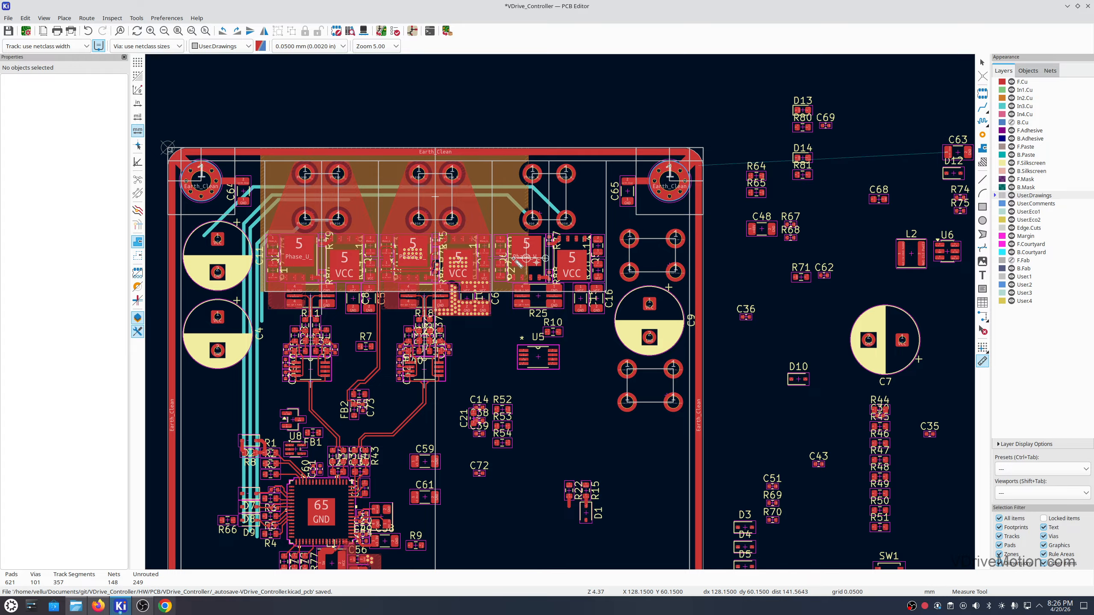
scroll(461, 237, "up", 2)
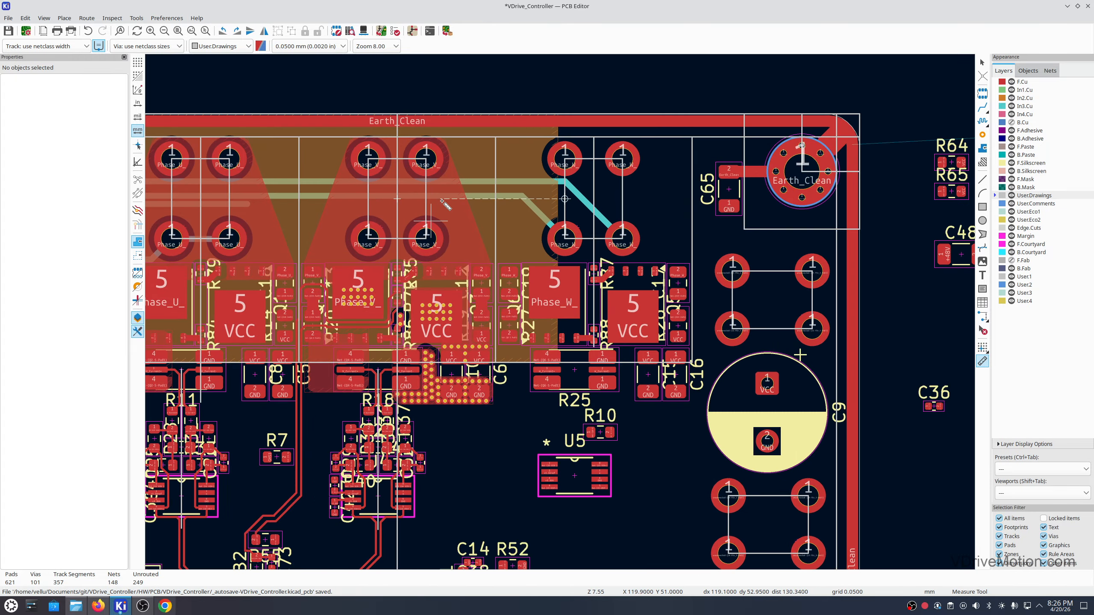
scroll(444, 202, "down", 3)
scroll(288, 214, "up", 2)
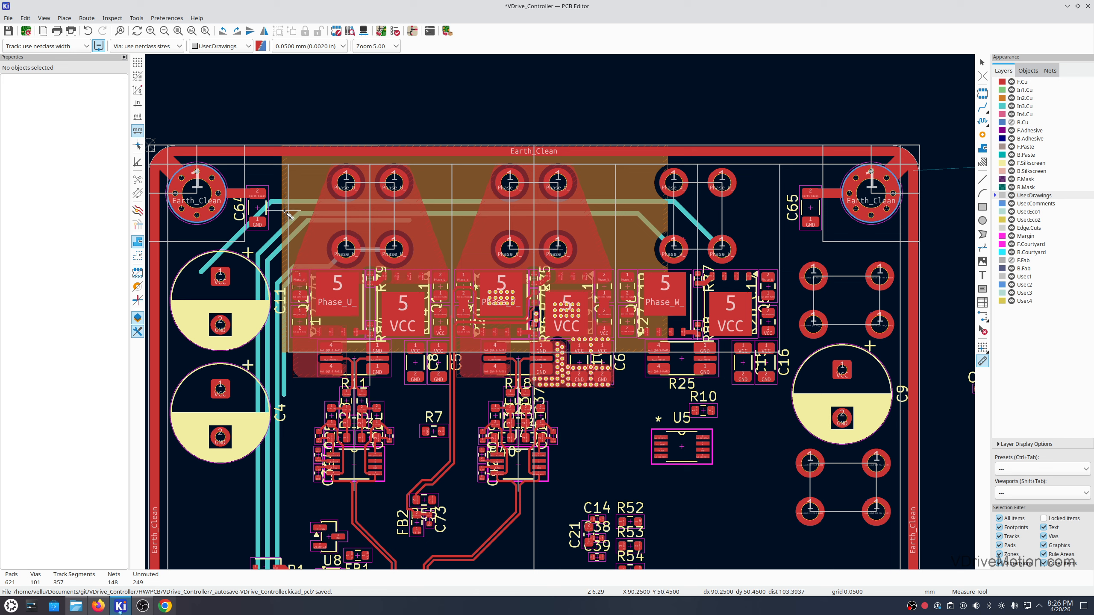
key("Escape")
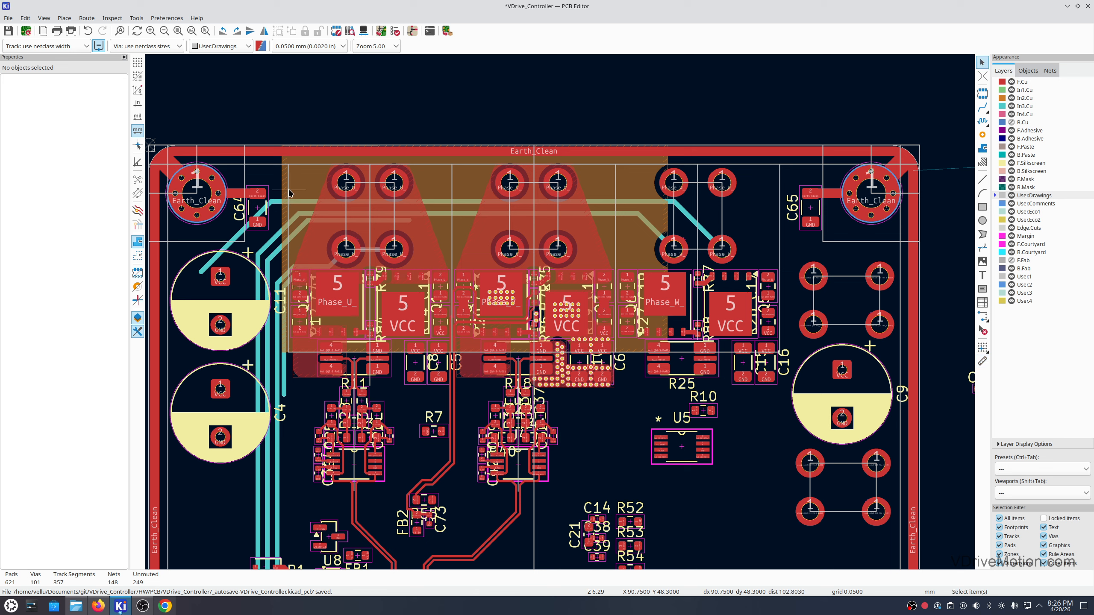
left_click(289, 188)
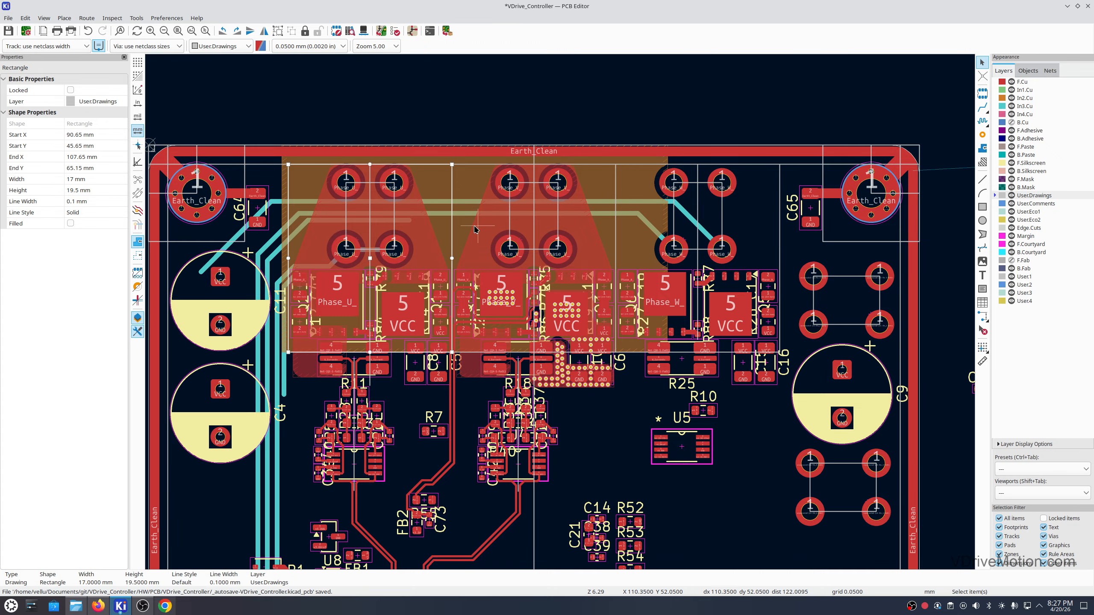
key("Escape")
scroll(612, 225, "up", 1)
left_click(615, 234)
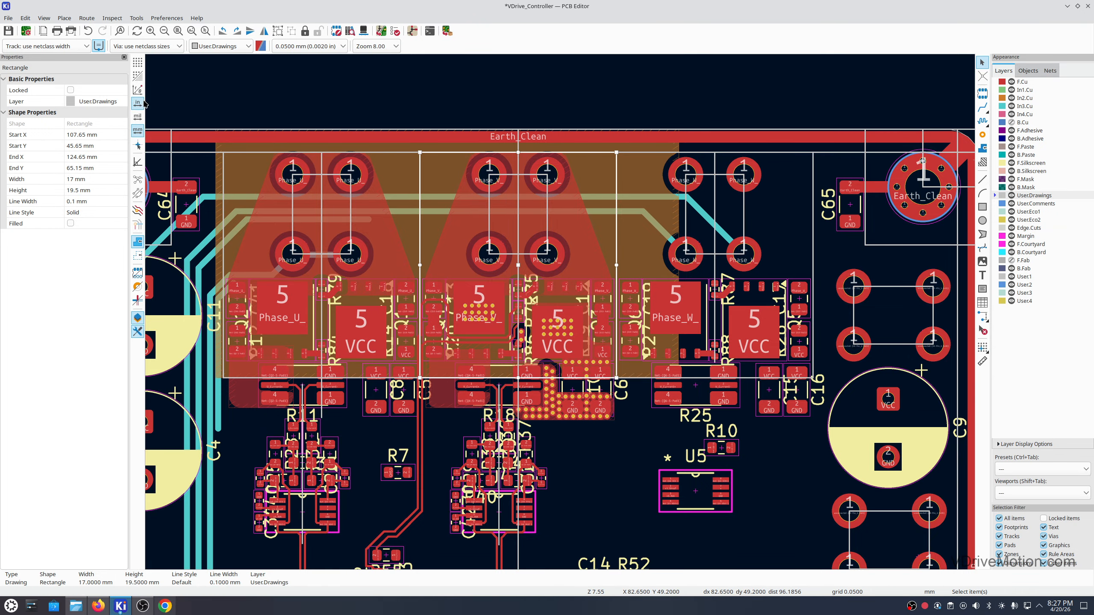
middle_click_drag(809, 245, 782, 214)
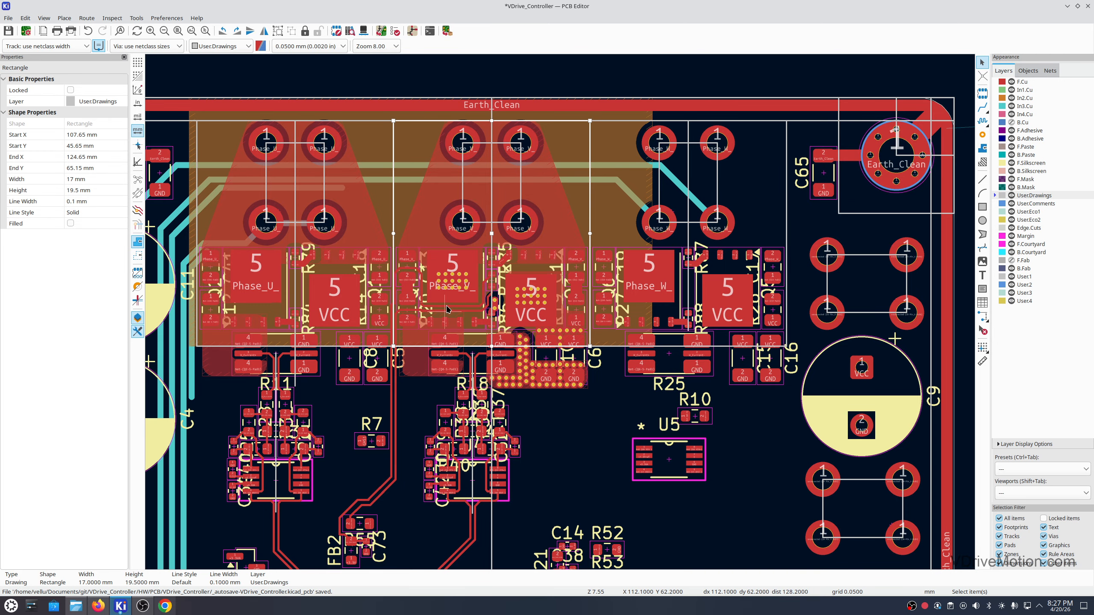
middle_click_drag(351, 550, 359, 502)
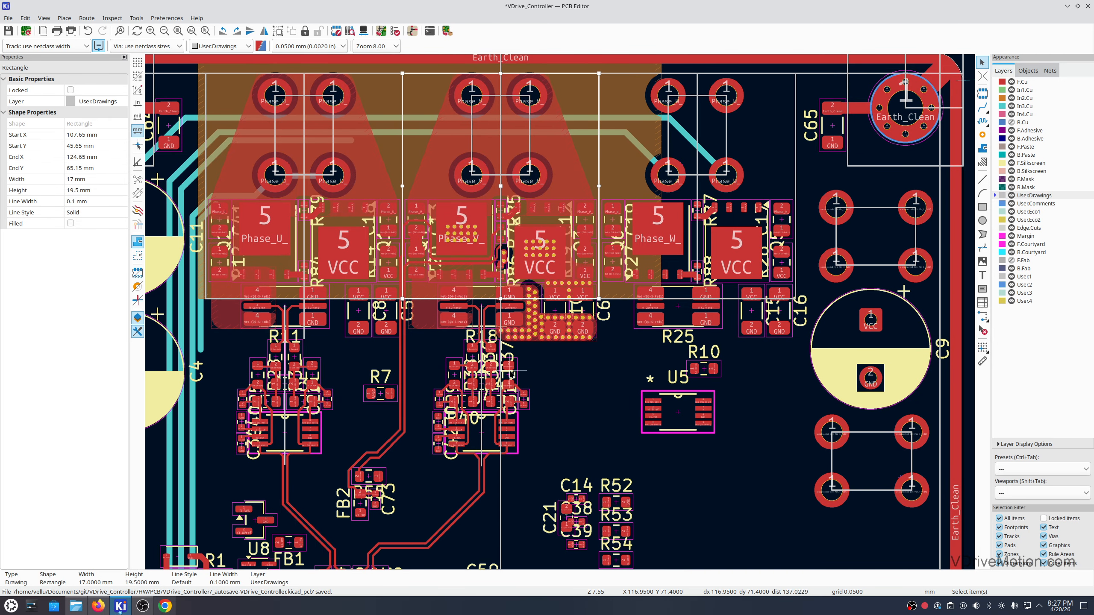
key("Escape")
- Measure a short horizontal distance leftward from the centre of resistor R18 and compare the area around R25
middle_click_drag(728, 273, 692, 283)
scroll(700, 327, "up", 1)
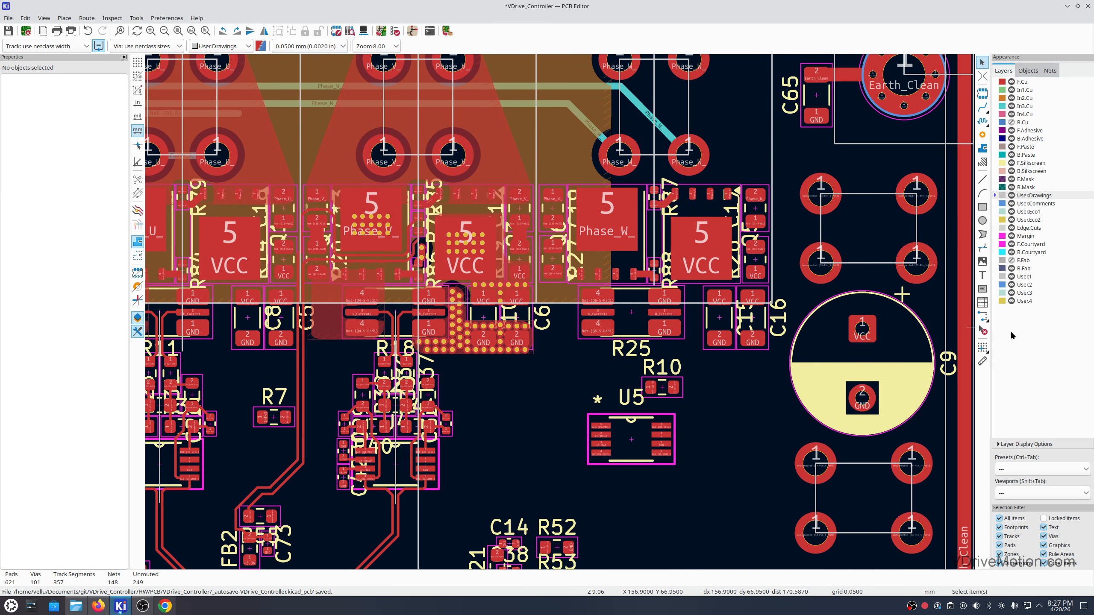
left_click(982, 361)
left_click_drag(632, 311, 395, 312)
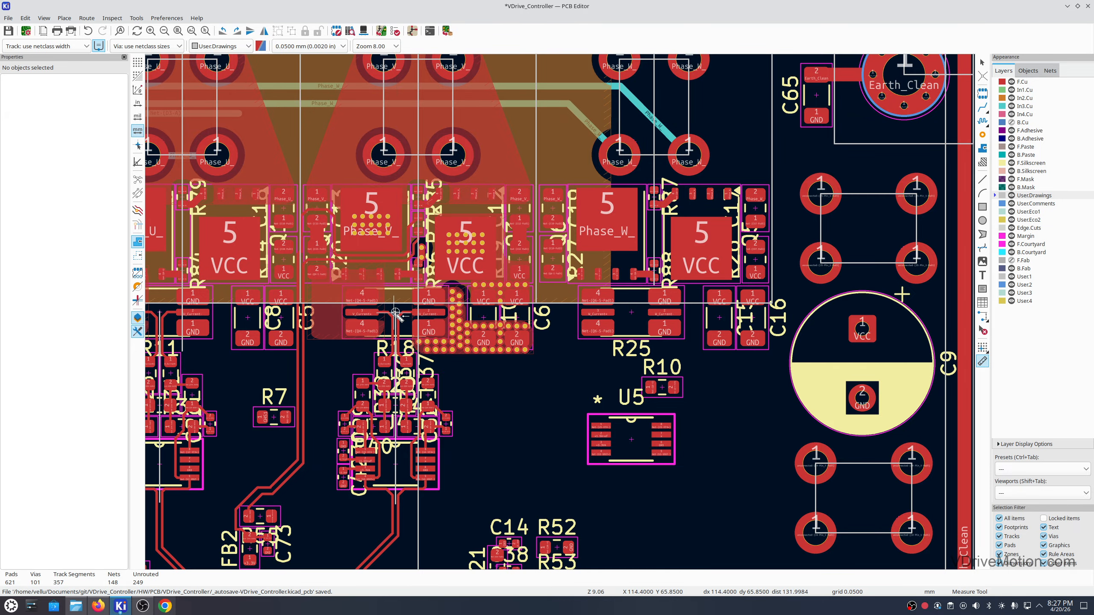
middle_click_drag(395, 312, 653, 274)
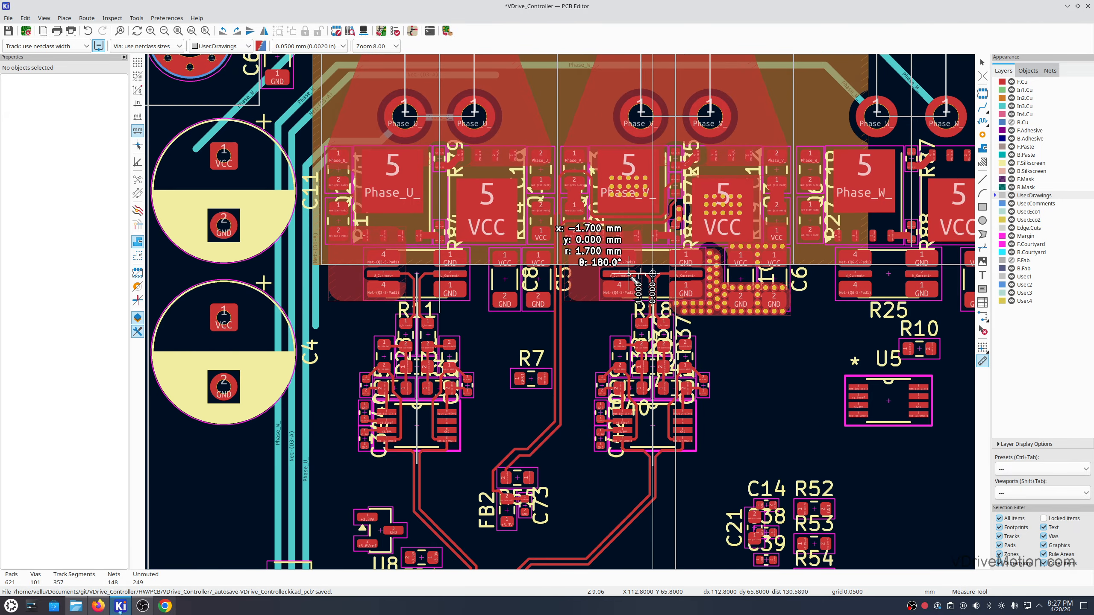
middle_click_drag(844, 266, 605, 288)
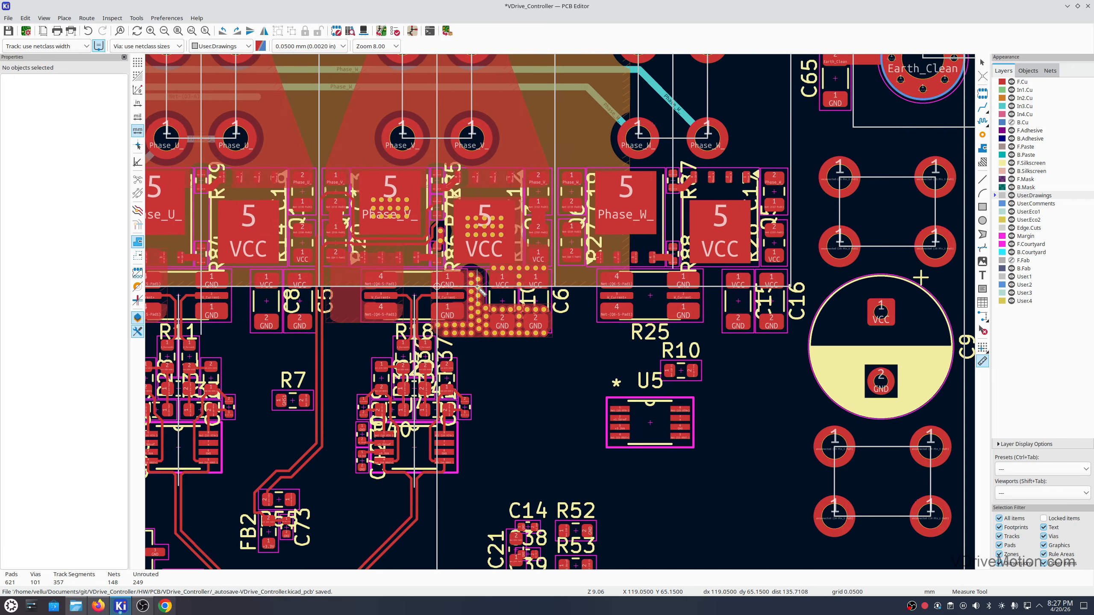
scroll(605, 288, "up", 1)
middle_click_drag(700, 378, 665, 332)
key("Escape")
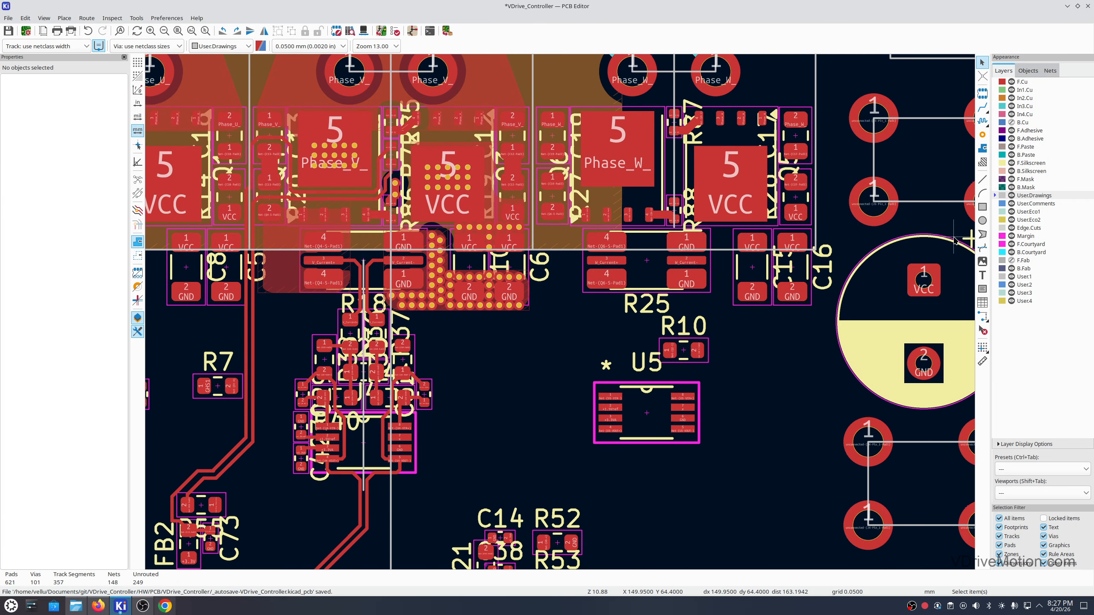
- Draw a vertical centre line about 11.8 mm long on User.Drawings, from the centre of R25 down past U5
left_click(983, 179)
scroll(655, 261, "up", 2)
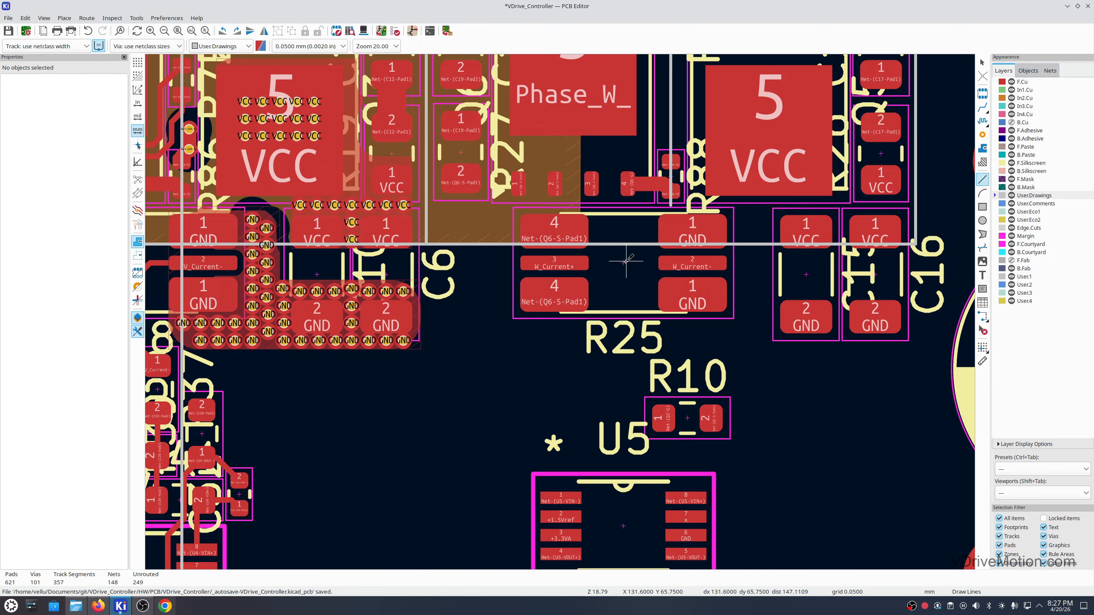
scroll(625, 260, "up", 3)
left_click(620, 262)
scroll(610, 386, "down", 5)
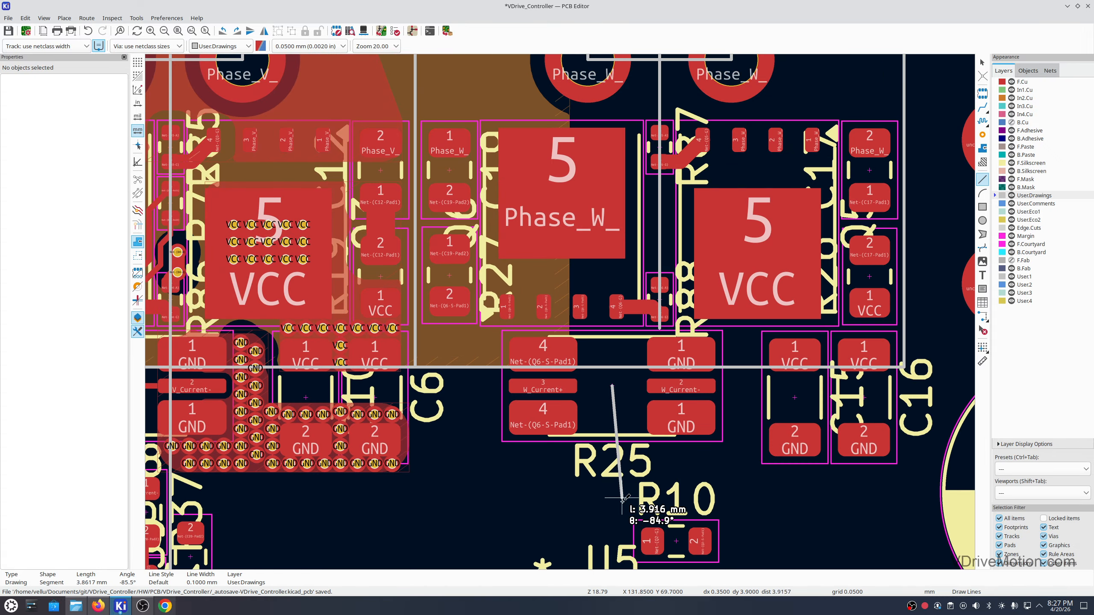
scroll(605, 332, "up", 2)
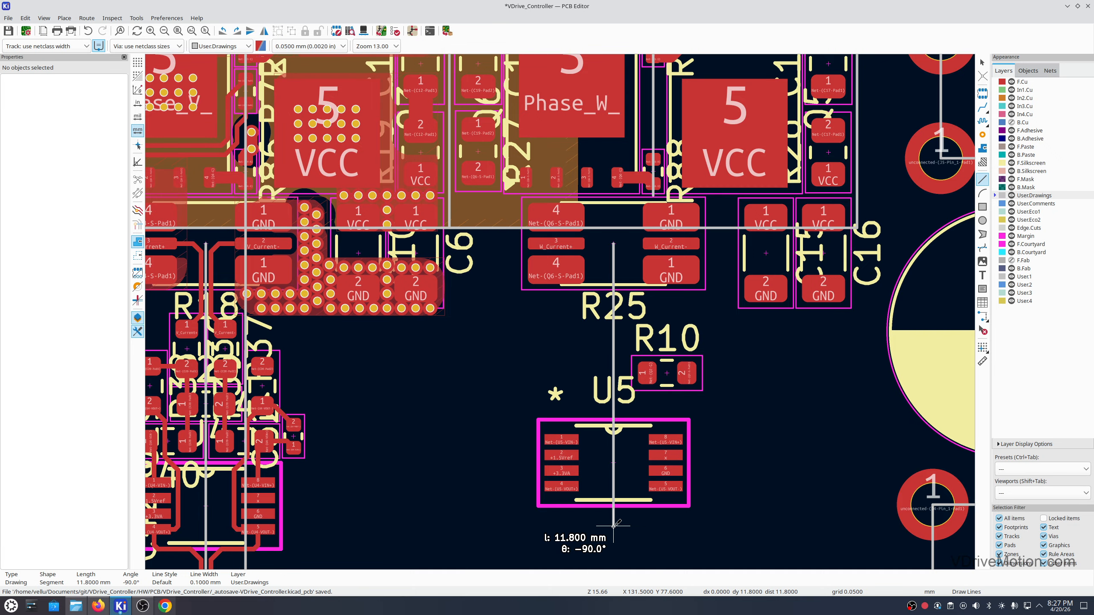
left_click(614, 526)
key("Escape")
key("Escape")
- Move footprint U5 slightly up along the centre line to X 131.5 mm, Y about 74.825 mm
middle_click_drag(603, 255, 617, 341)
scroll(618, 276, "down", 3)
scroll(652, 442, "up", 4)
left_click(629, 435)
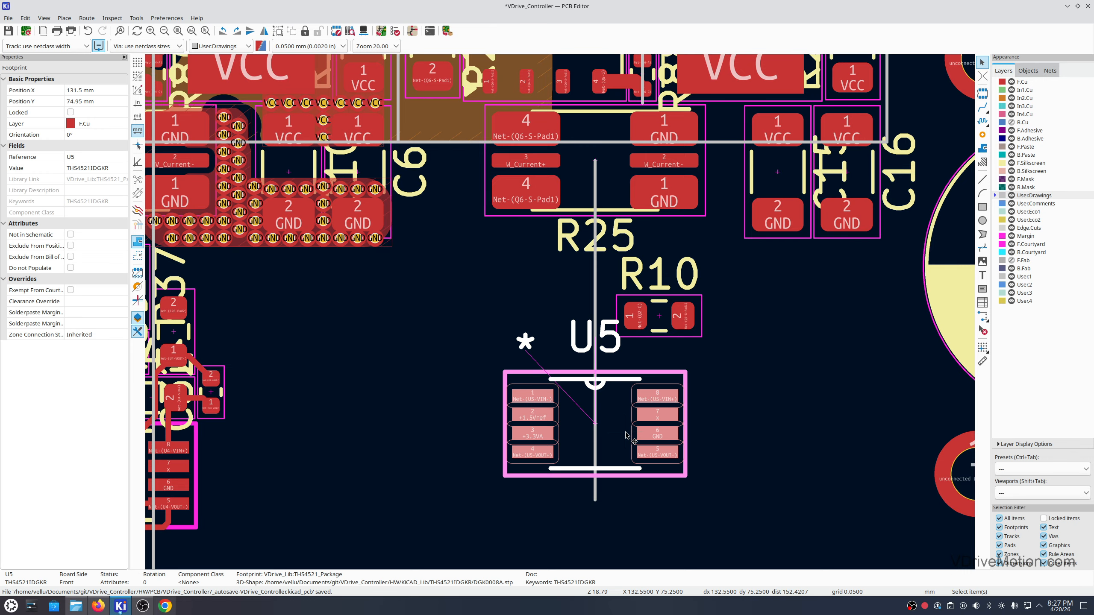
key("m")
left_click(667, 440)
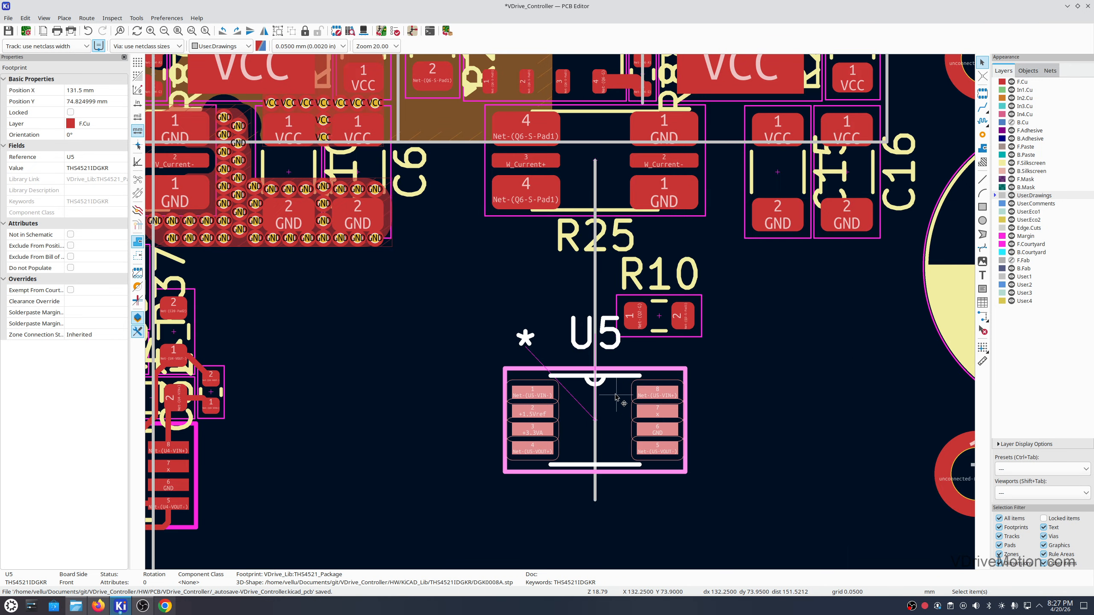
- Copy the F.Cu copper zone of the Phase V section
scroll(590, 382, "down", 5)
scroll(408, 336, "up", 3)
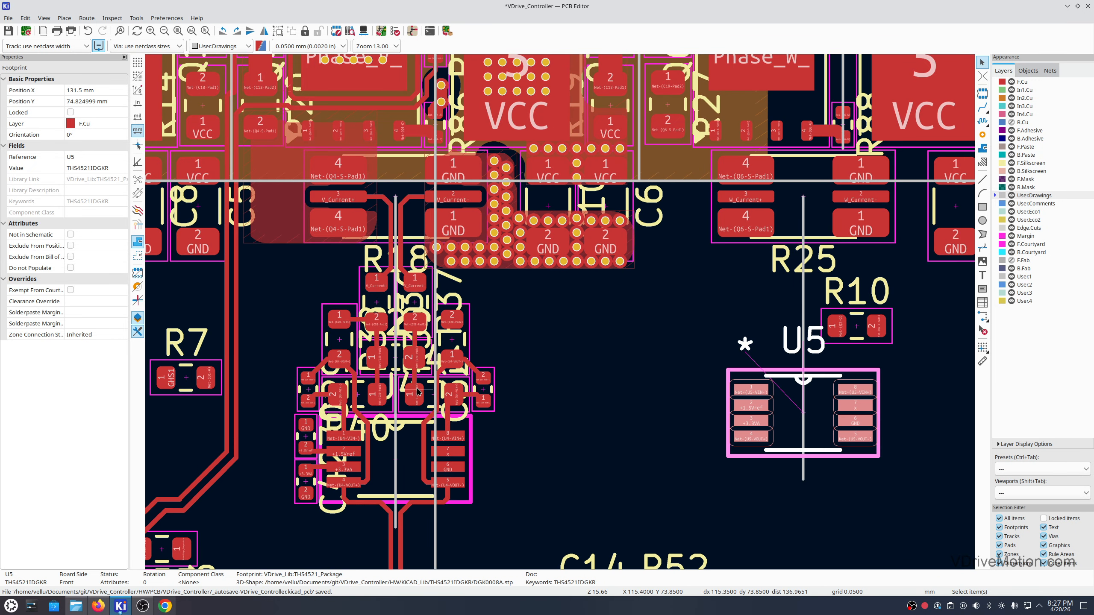
scroll(418, 392, "down", 5)
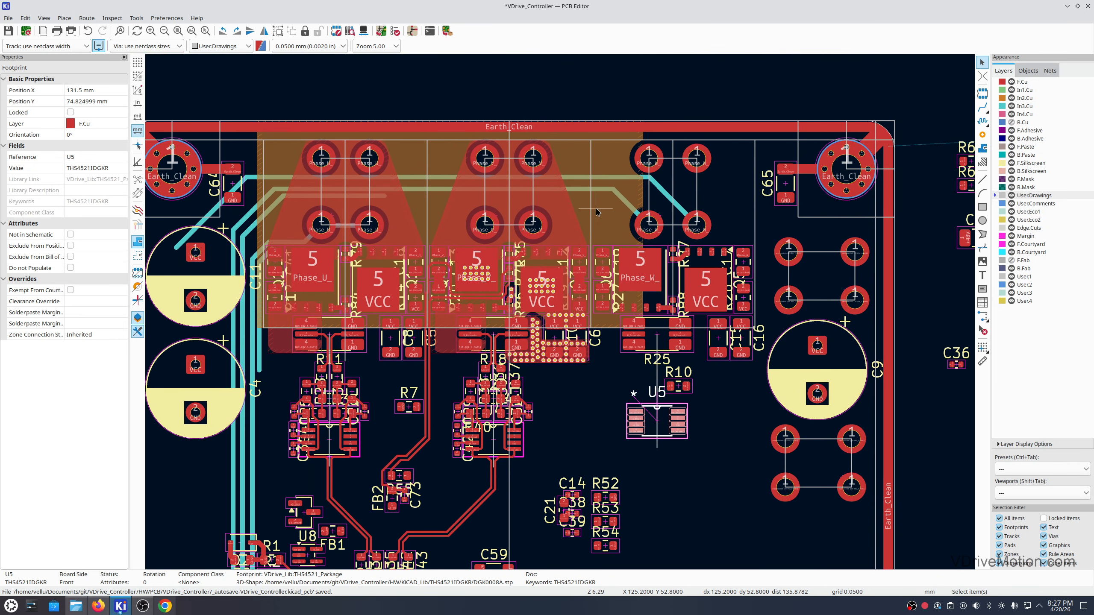
scroll(526, 203, "up", 2)
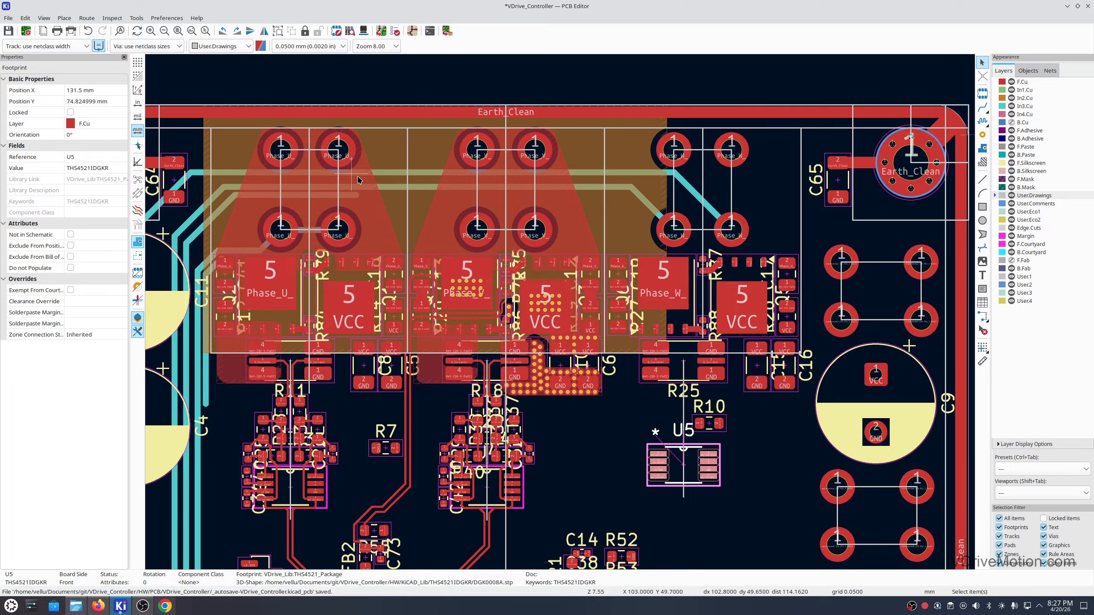
left_click(429, 212)
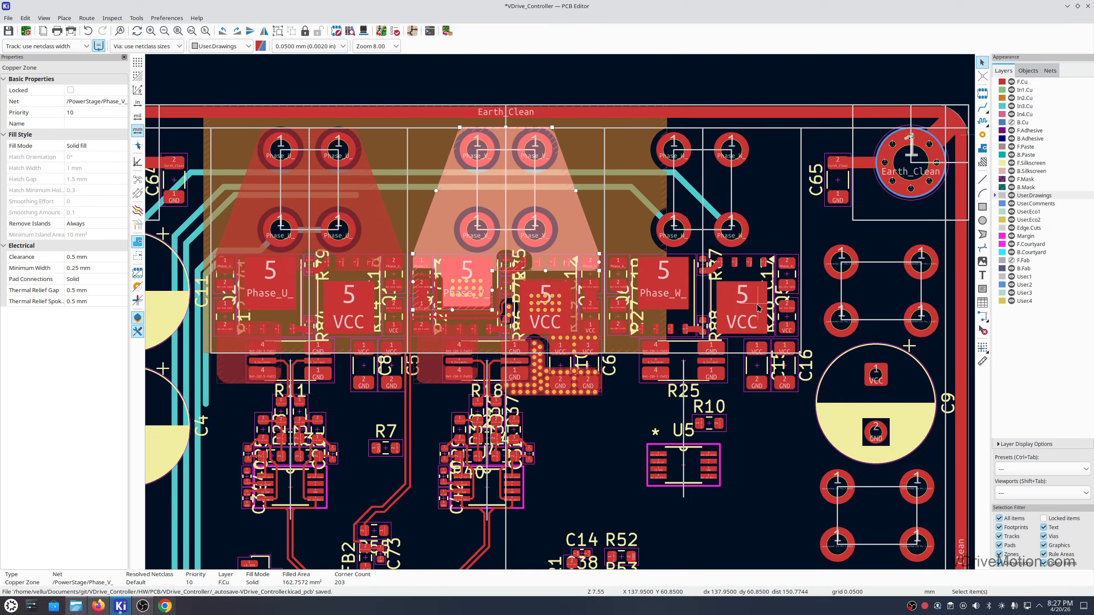
middle_click_drag(380, 196, 376, 245)
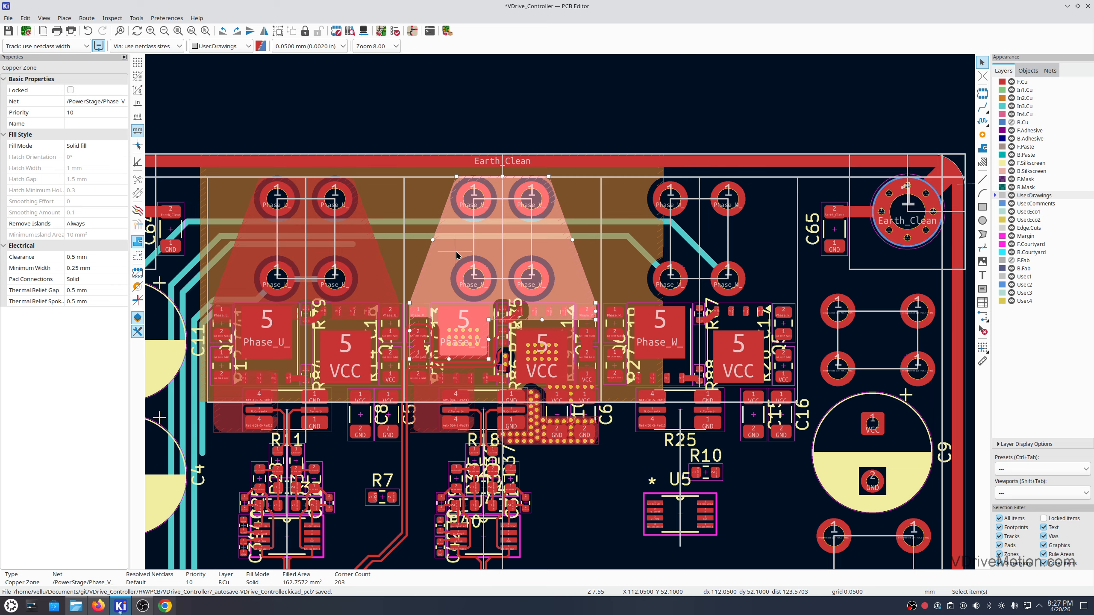
scroll(456, 255, "up", 2)
scroll(493, 401, "up", 4)
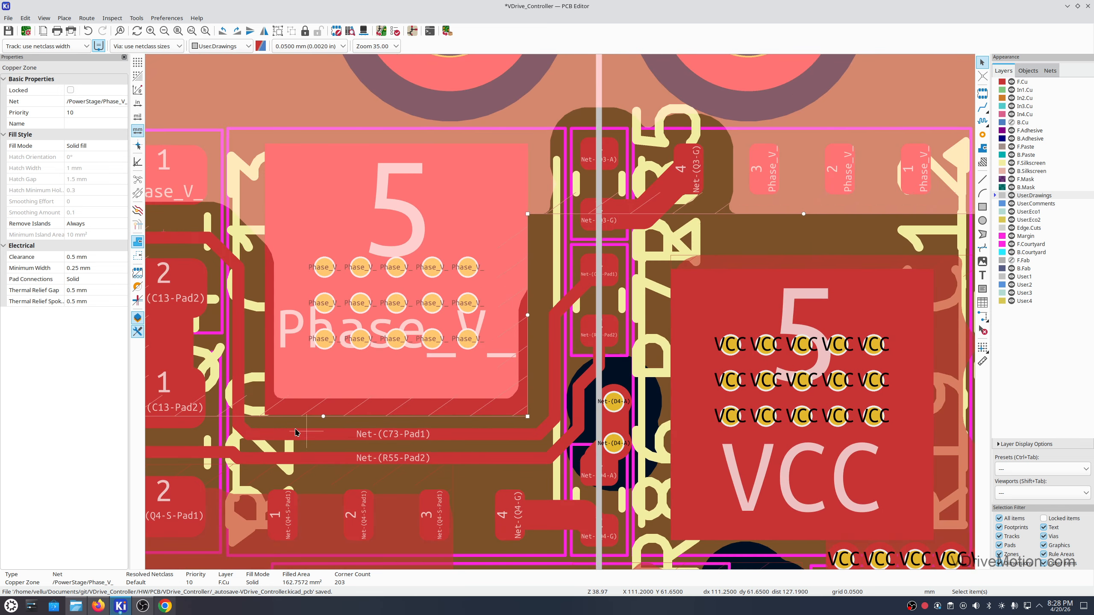
scroll(509, 409, "down", 4)
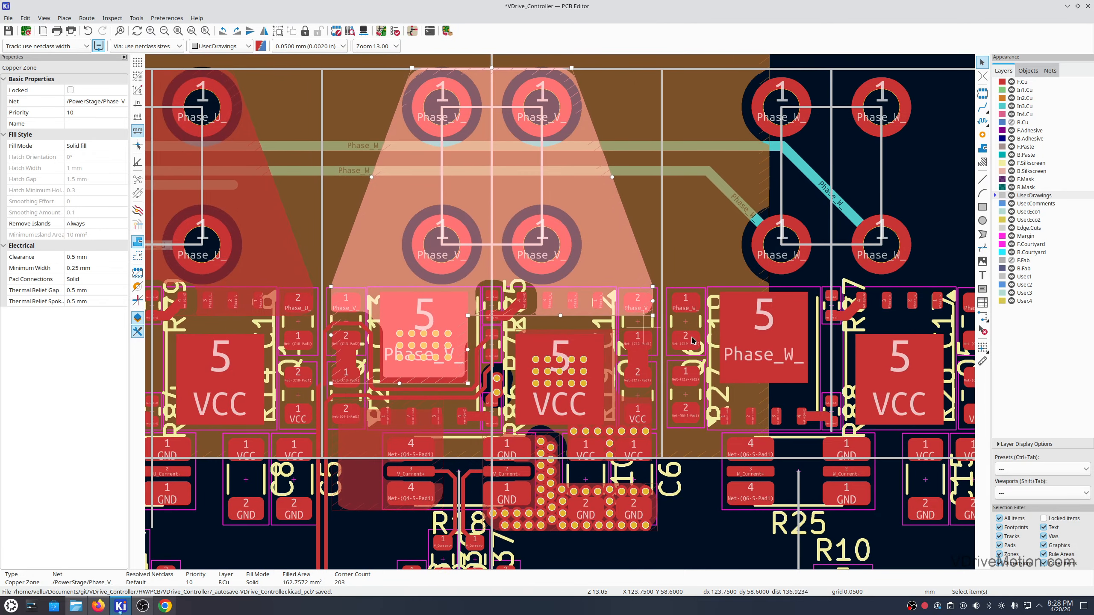
middle_click_drag(758, 340, 661, 366)
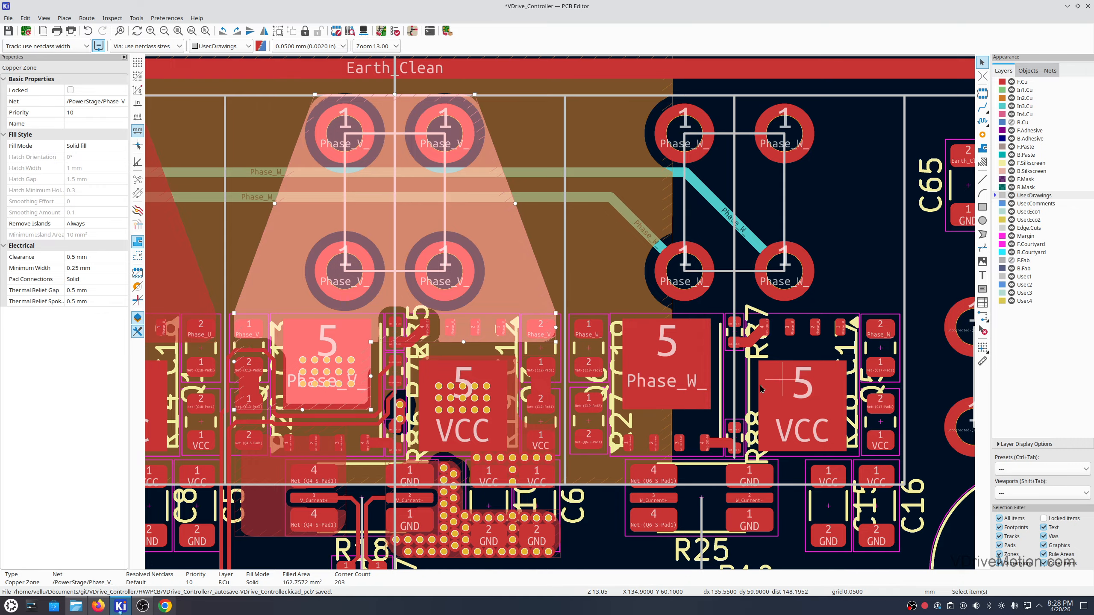
scroll(306, 359, "up", 1)
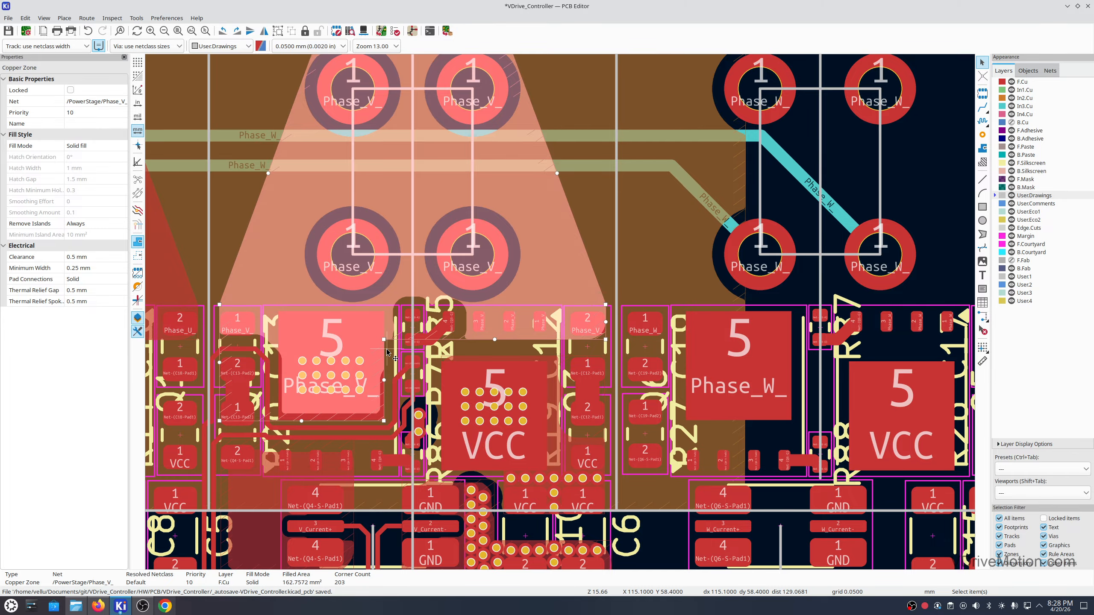
key("ctrl+c")
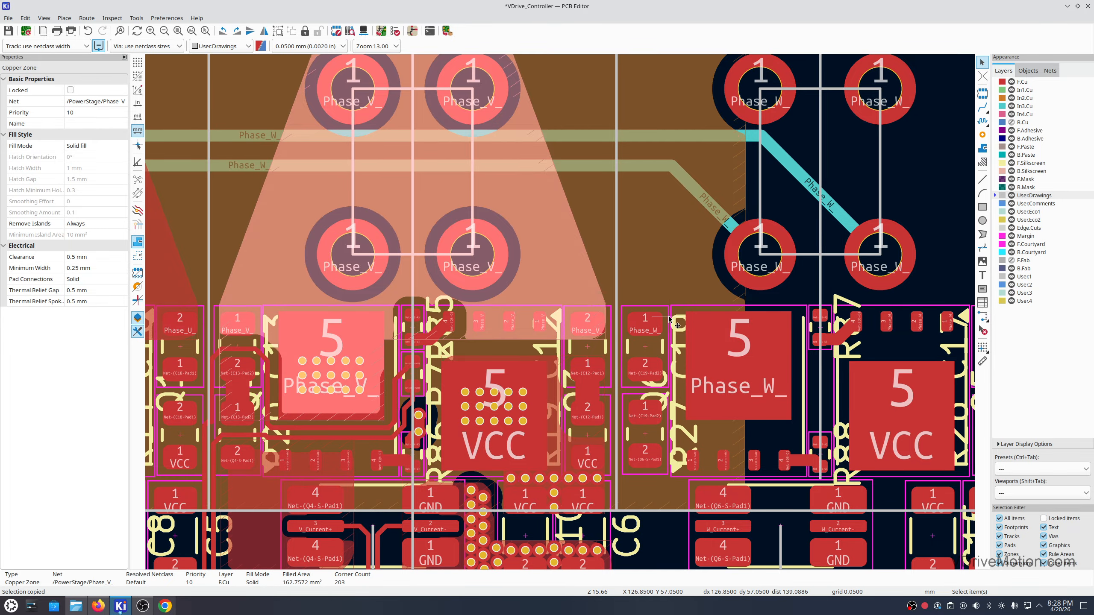
- Paste the copied copper zone over the Phase W section, aligned with its connector holes and MOSFET pads as in Phase V
key("ctrl+v")
scroll(754, 314, "down", 2)
scroll(699, 337, "up", 2)
scroll(700, 337, "up", 4)
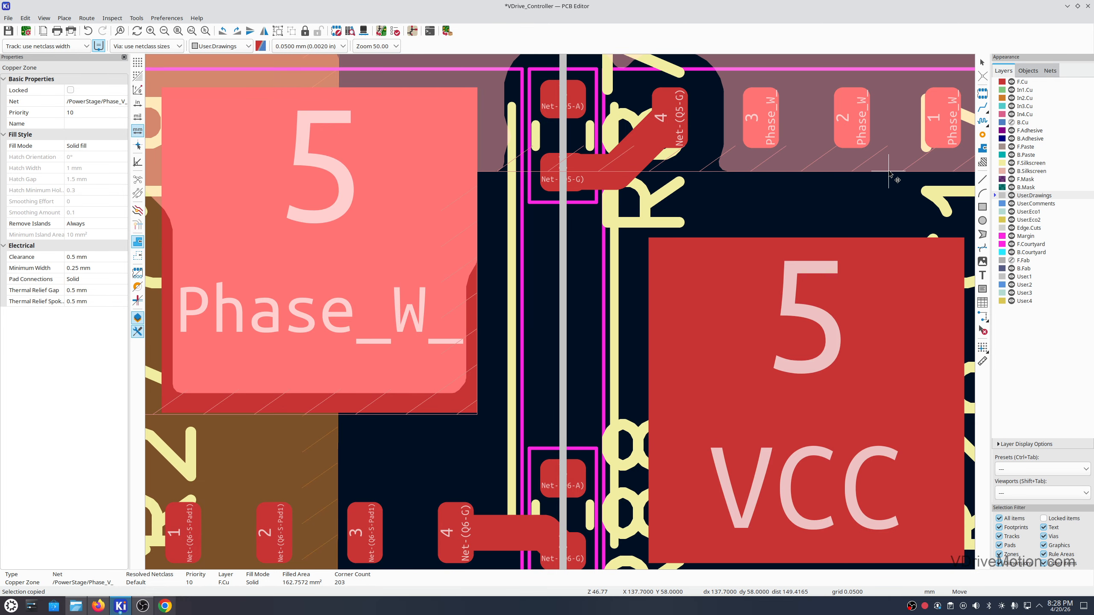
left_click(889, 172)
scroll(500, 425, "down", 4)
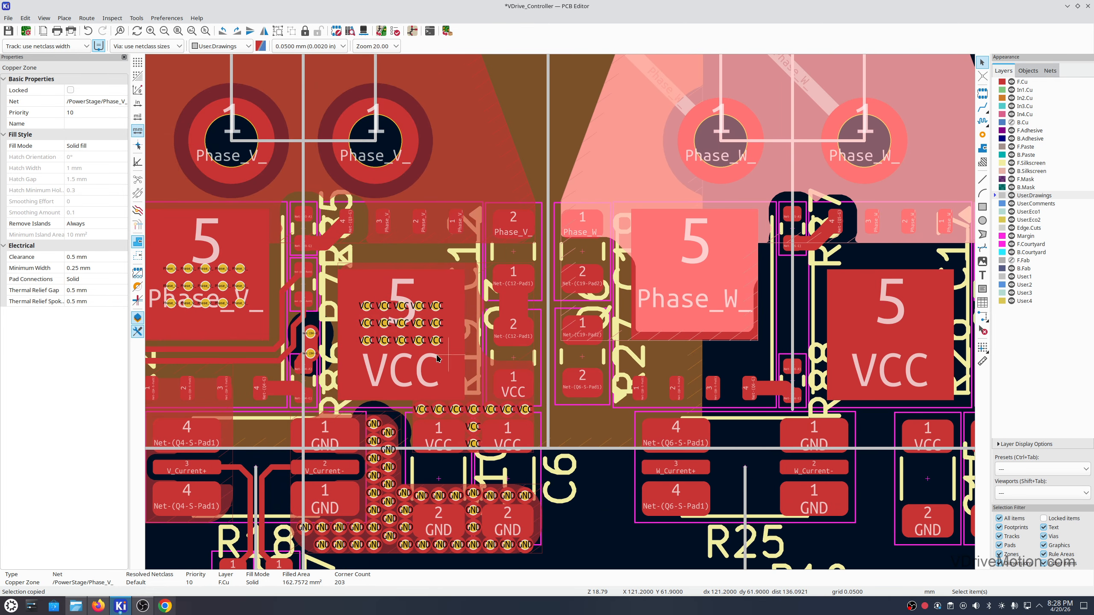
scroll(427, 329, "up", 4)
scroll(430, 327, "down", 4)
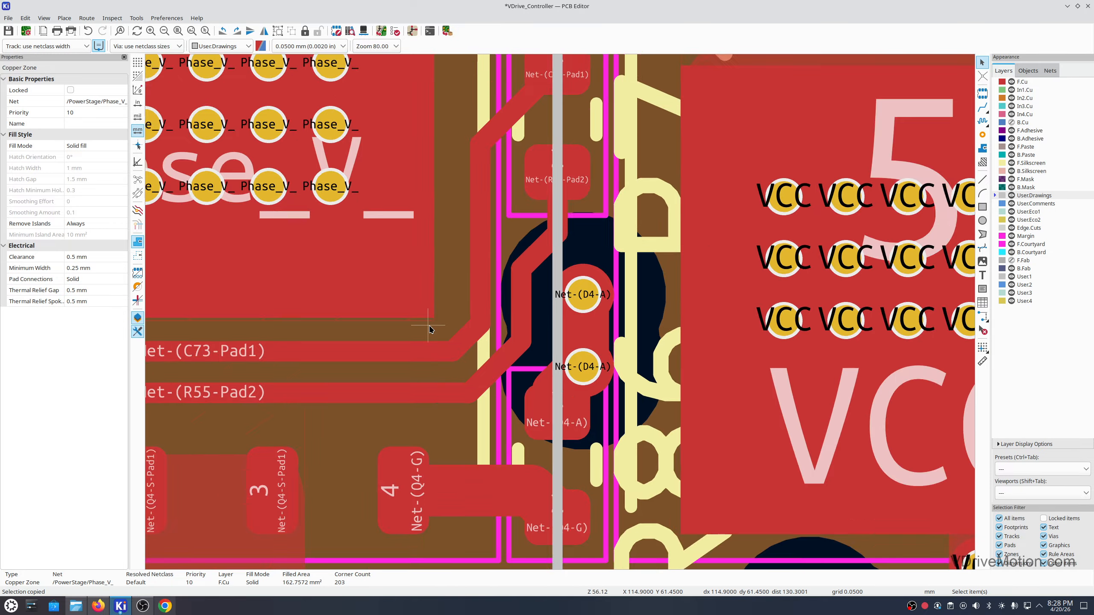
middle_click_drag(671, 321, 414, 334)
middle_click_drag(681, 286, 487, 396)
scroll(713, 287, "down", 2)
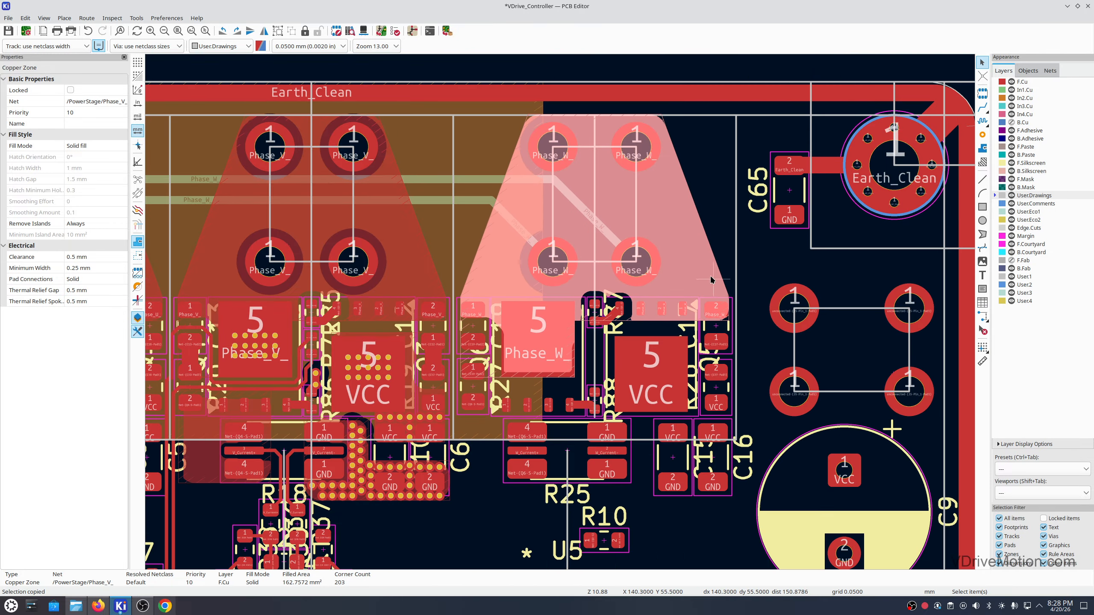
key("Escape")
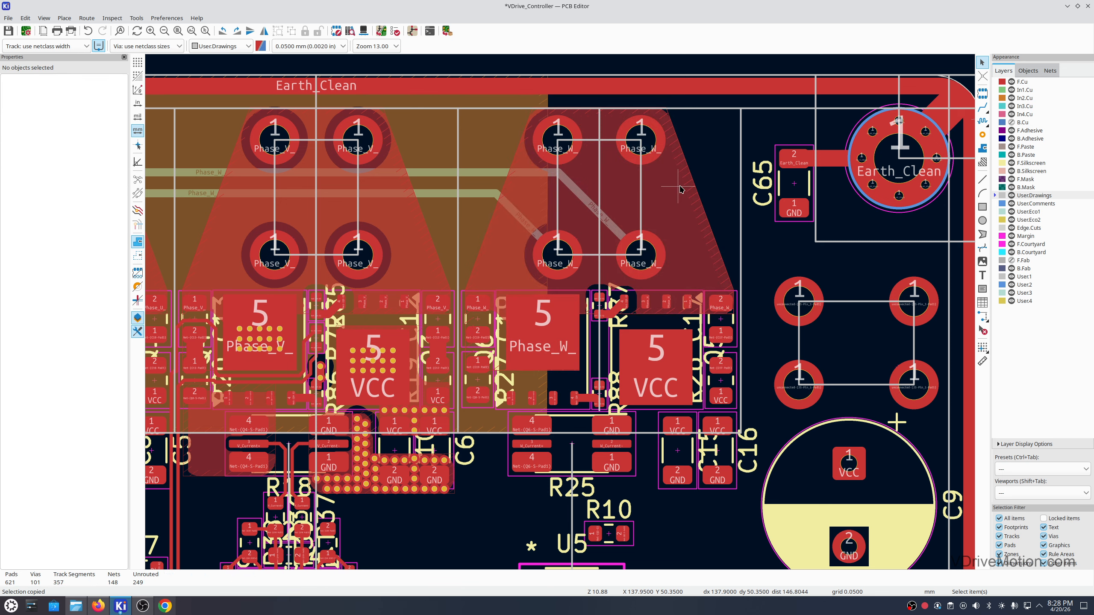
- Assign the net /PowerStage/Phase_W_ to the pasted copper zone and refill all zones
key("b")
scroll(665, 206, "up", 2)
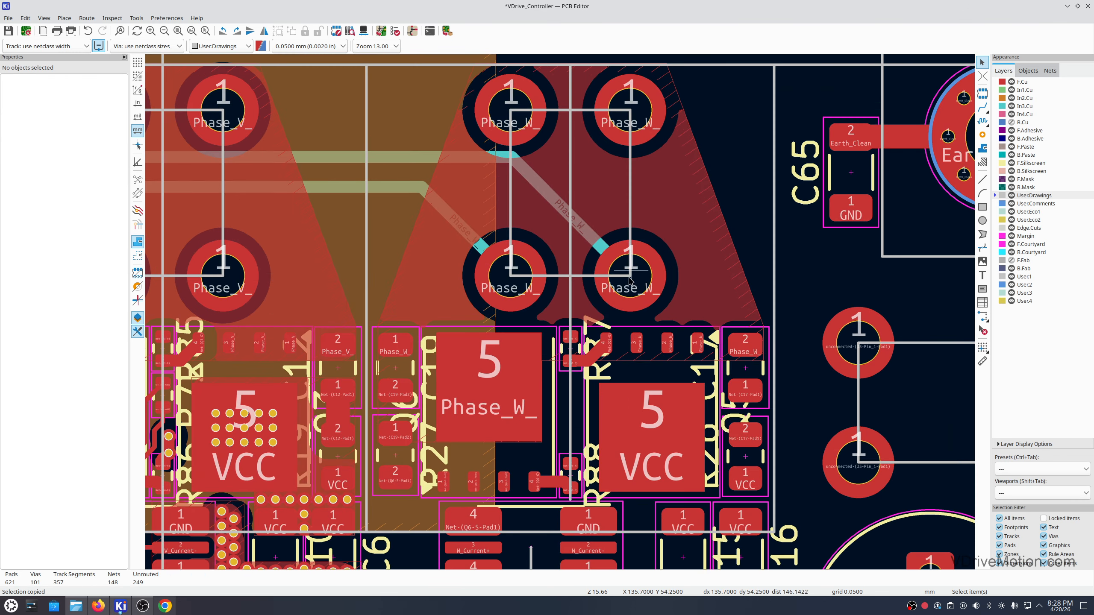
left_click(694, 252)
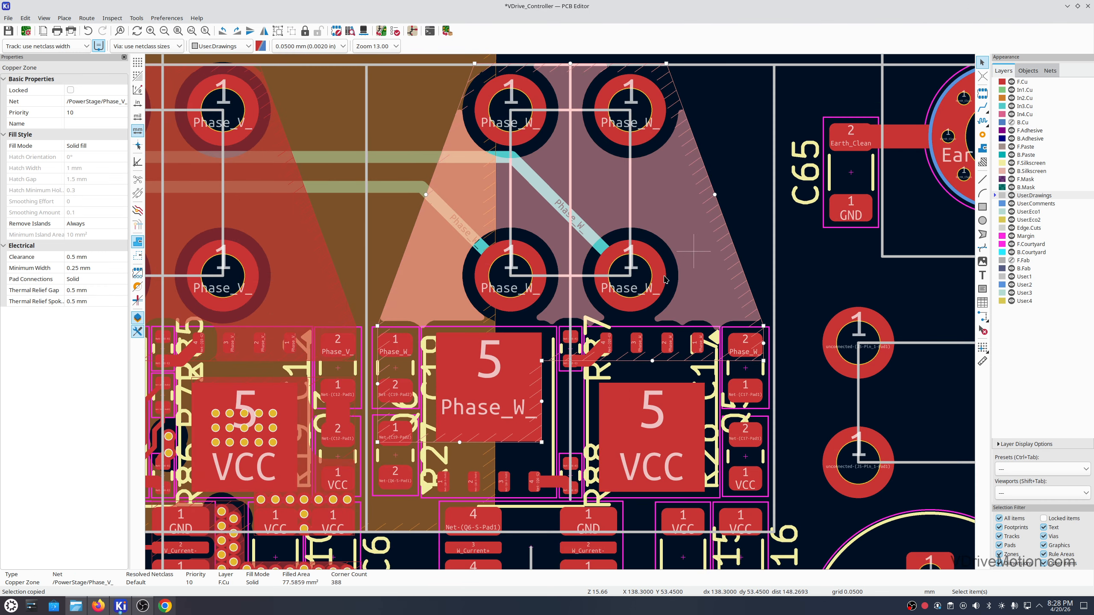
left_click(114, 101)
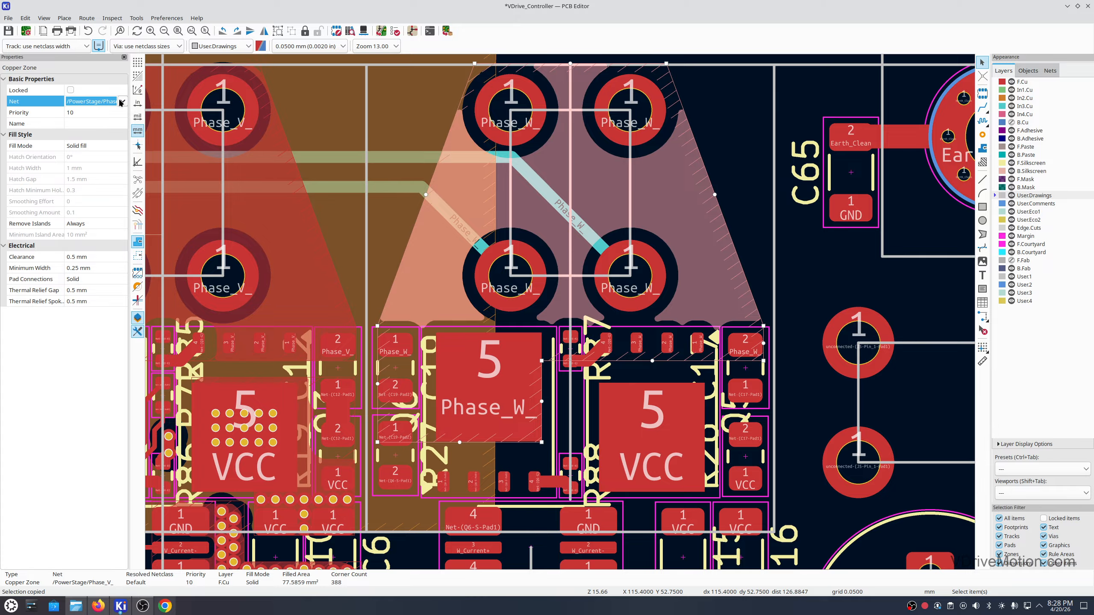
left_click(122, 101)
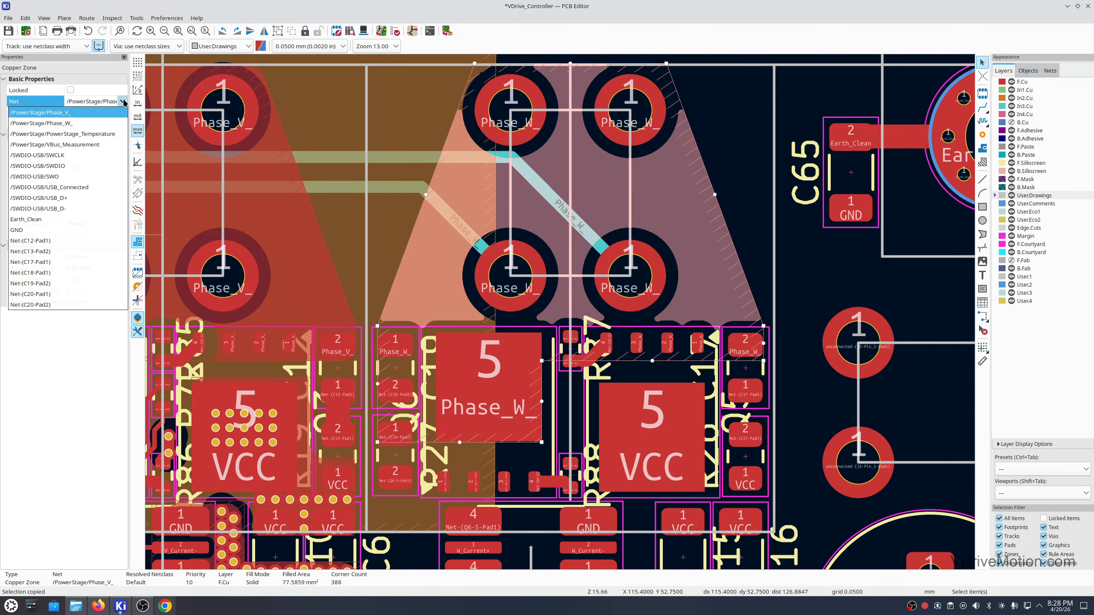
left_click(107, 123)
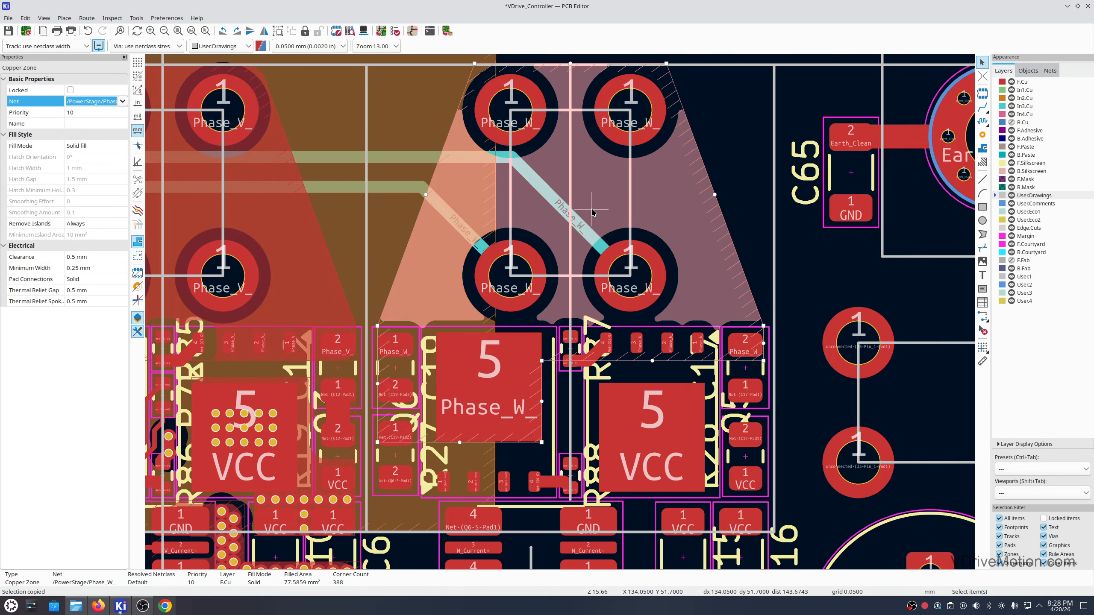
middle_click_drag(591, 209, 547, 203)
key("b")
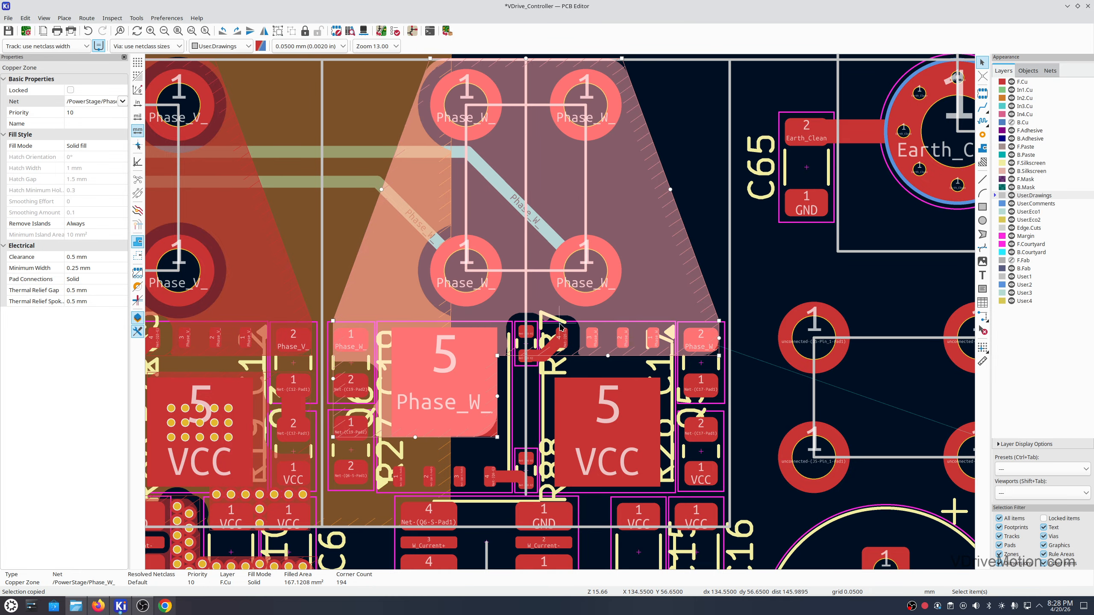
key("Escape")
- Examine the overall board layout, including the Phase W section and the components still outside the board outline
scroll(629, 177, "down", 4)
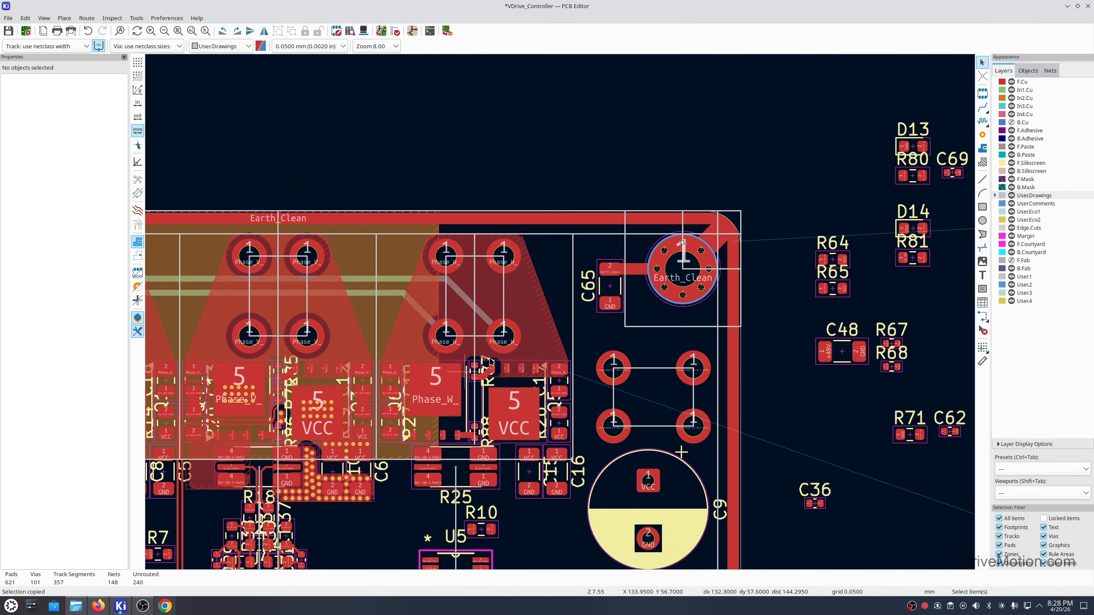
scroll(623, 234, "down", 1)
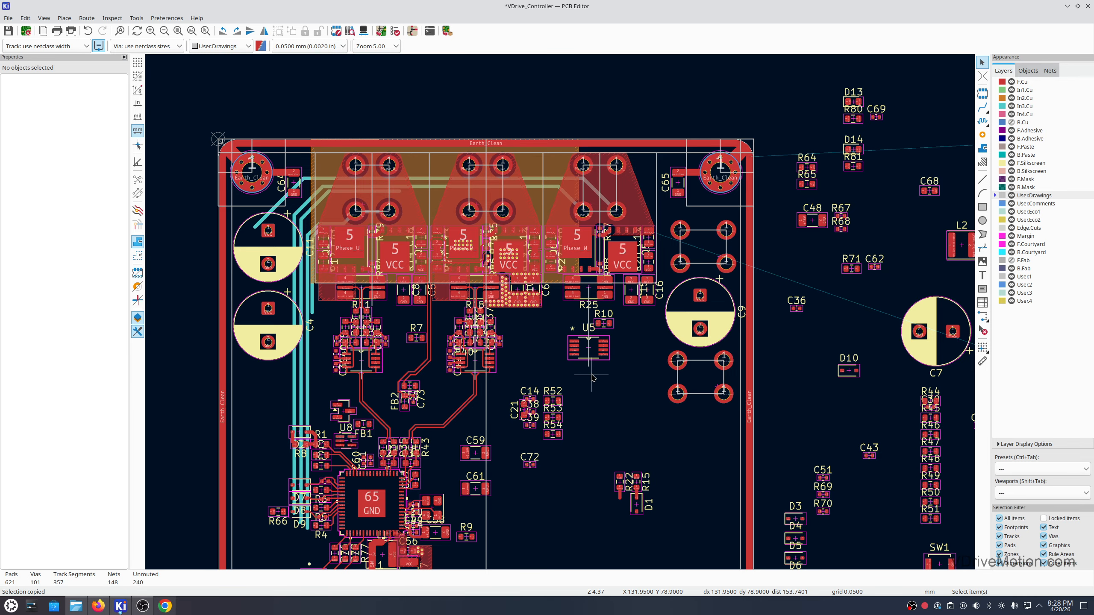
middle_click_drag(607, 373, 487, 327)
scroll(623, 347, "down", 1)
middle_click_drag(626, 347, 712, 334)
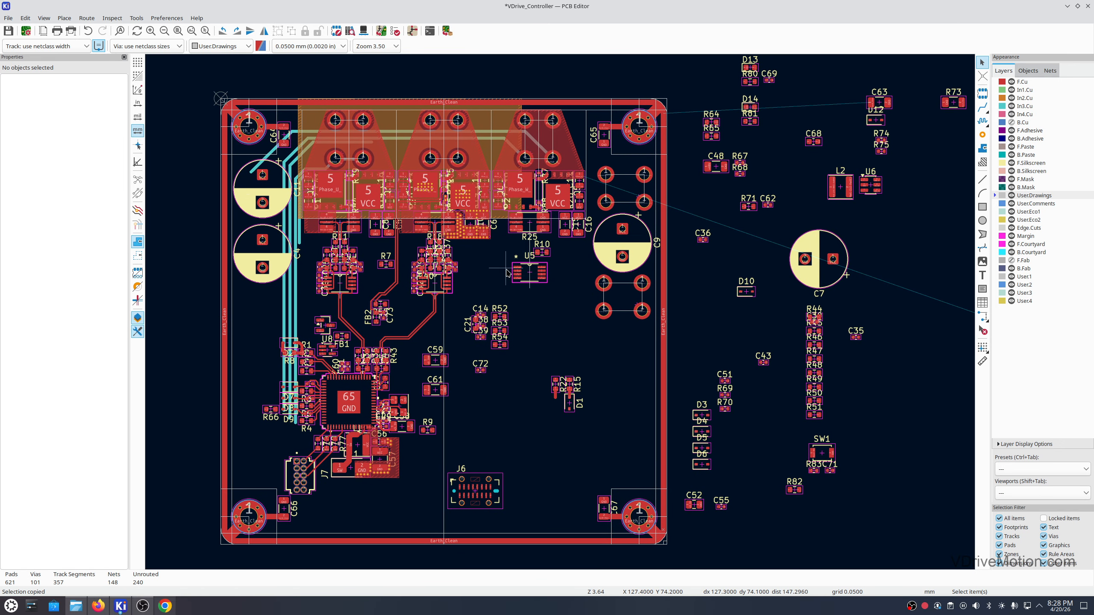
middle_click_drag(644, 212, 650, 257)
scroll(509, 224, "up", 1)
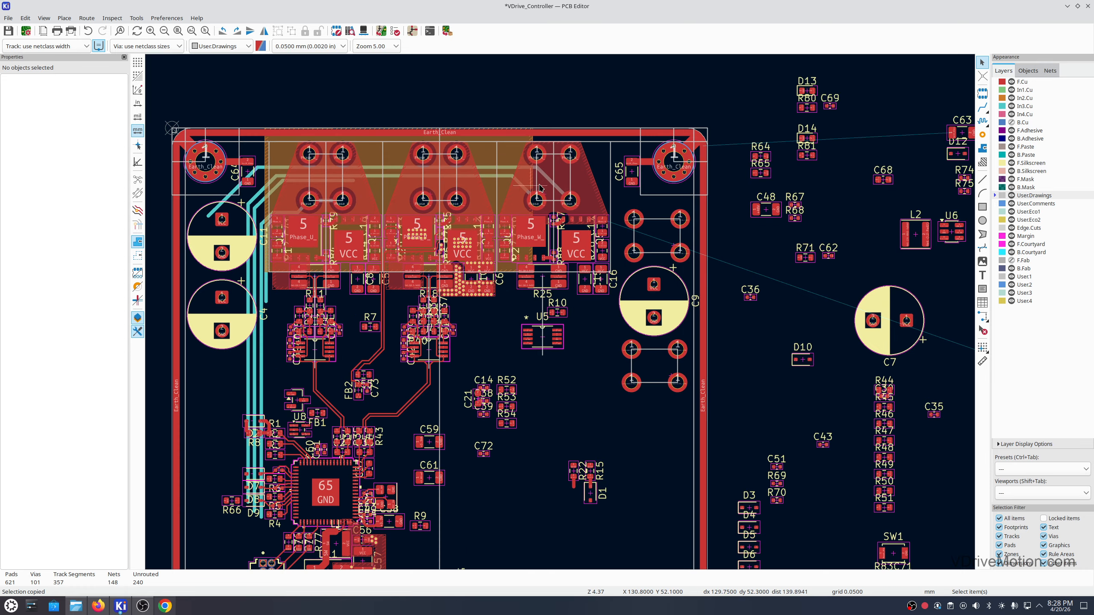
scroll(497, 184, "down", 2)
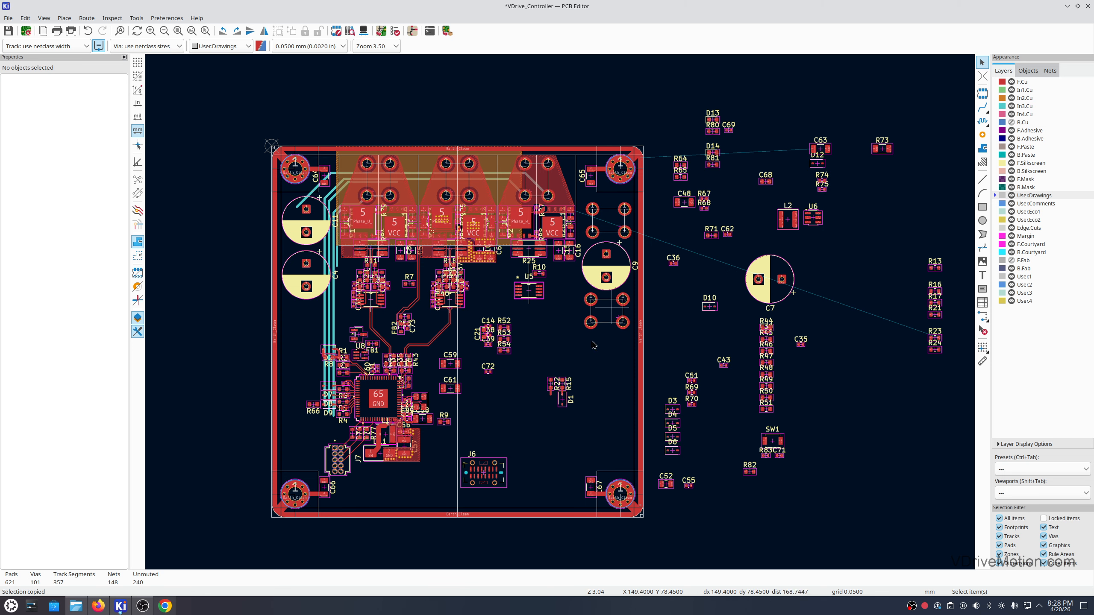
- Switch to the BLDCTool page in Chrome and choose STM32 Virtual ComPort (ttyACM0) as the serial device to connect
left_click(171, 612)
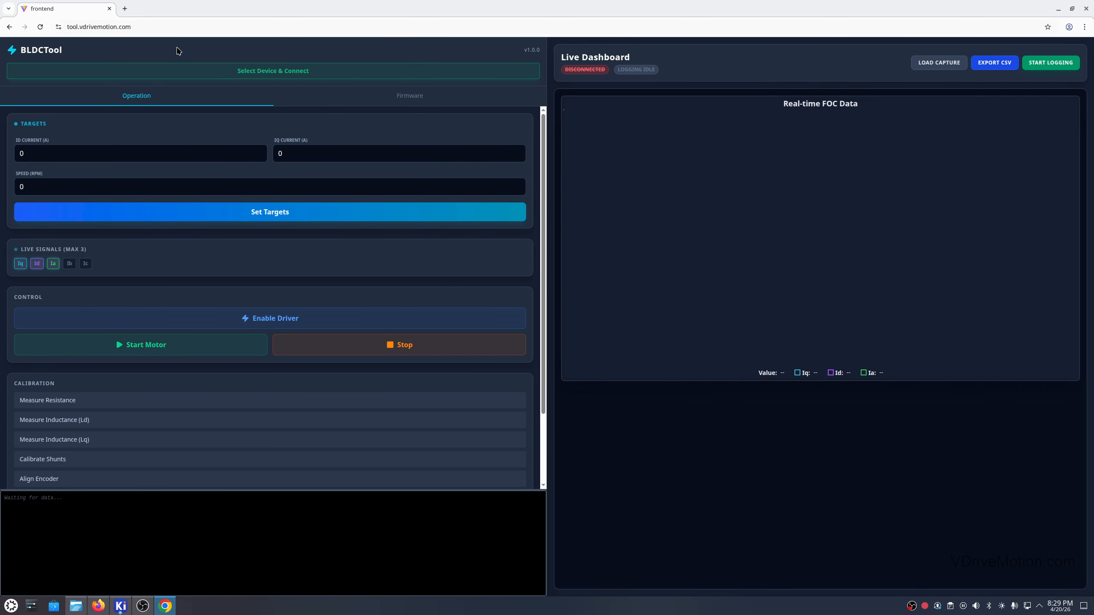
left_click(411, 76)
left_click(131, 76)
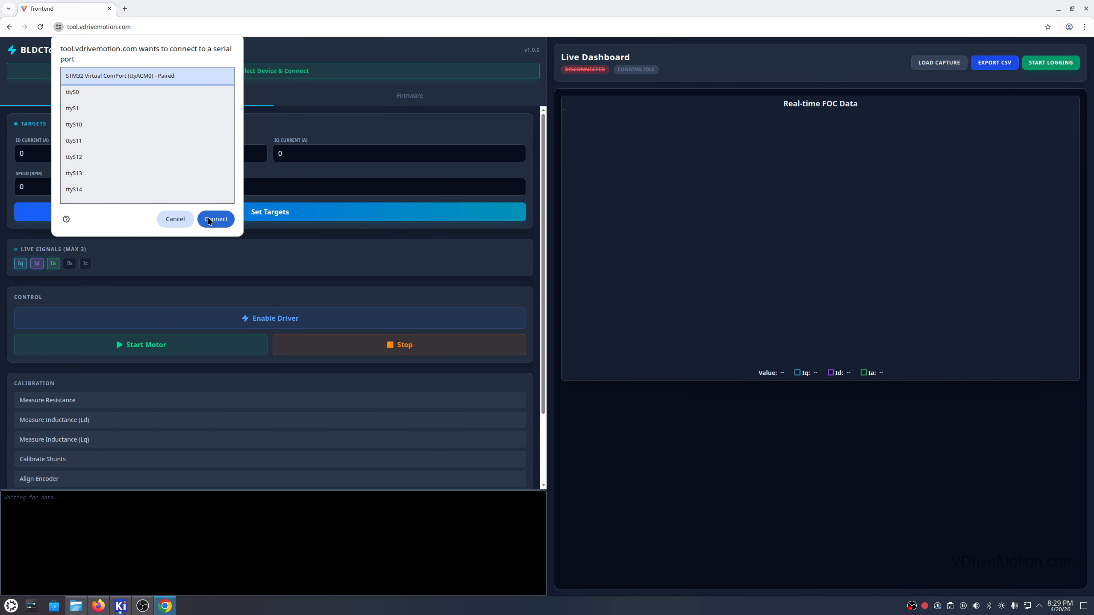